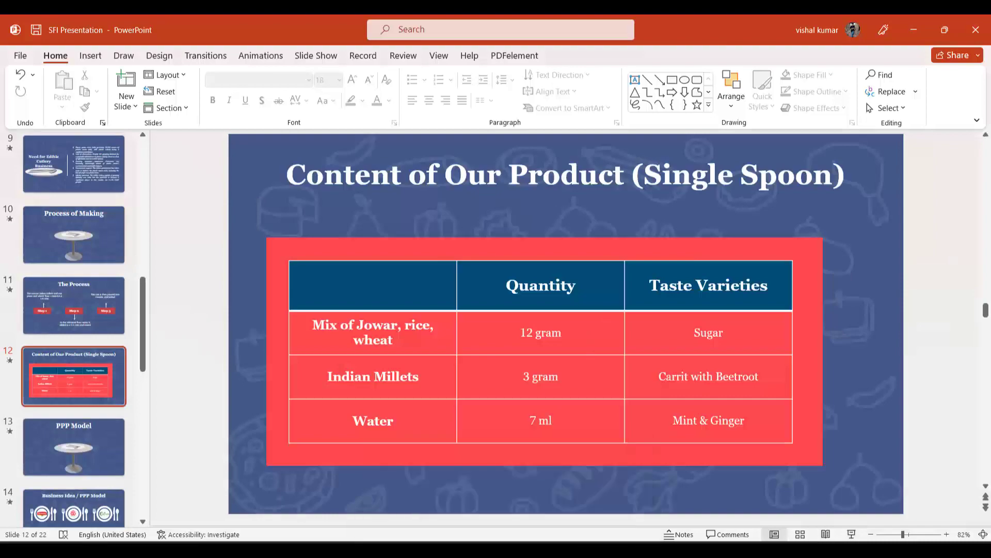
# Step: Switch to the new blank presentation, Presentation1
pyautogui.rightClick(510, 550)
pyautogui.click(493, 542)
pyautogui.click(476, 519)
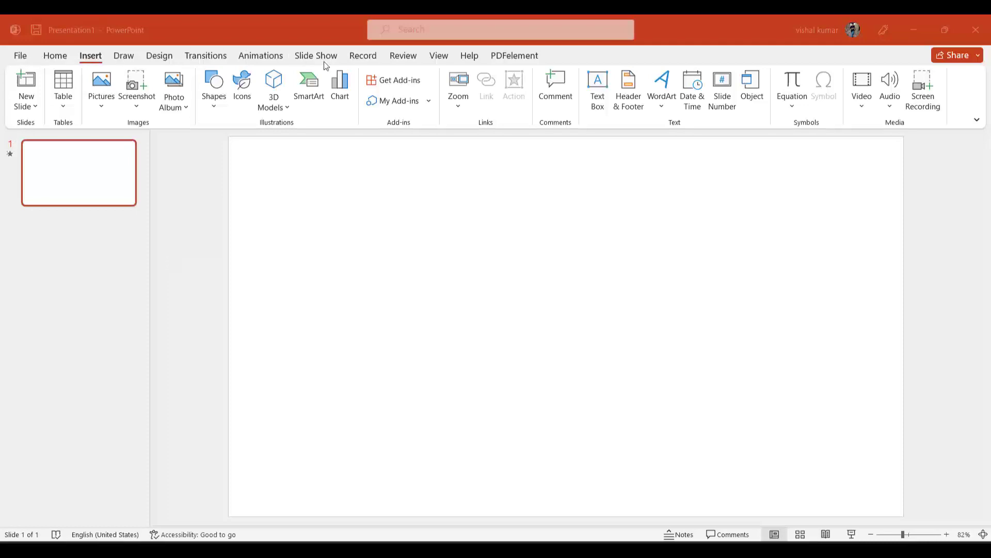
# Step: Give slide 1 a Morph transition lasting 02.00 seconds
pyautogui.click(205, 57)
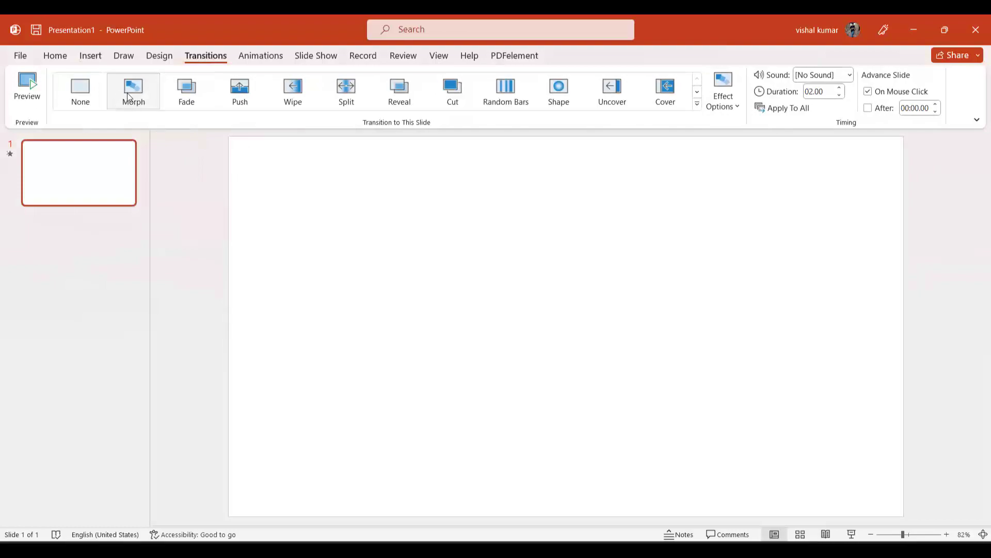
pyautogui.moveTo(133, 91)
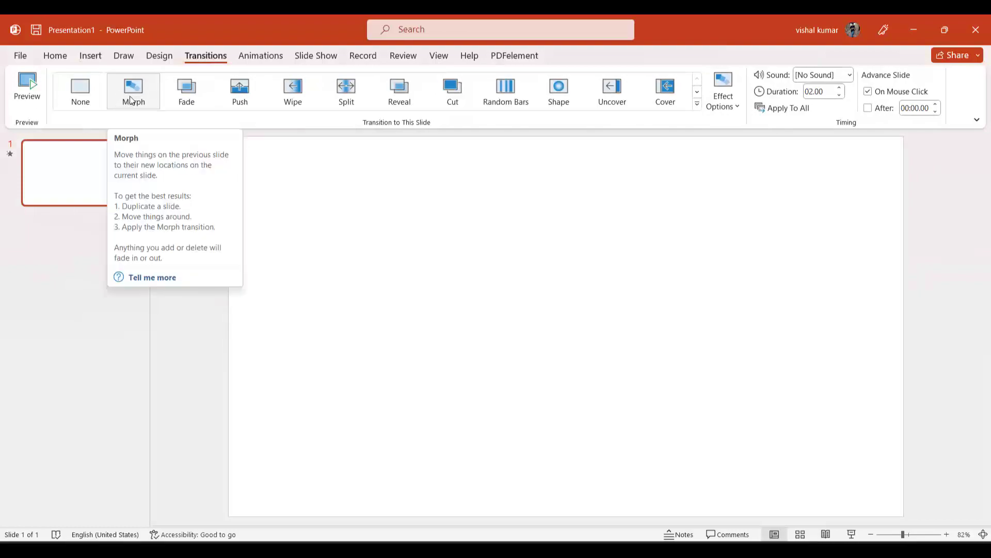
pyautogui.click(132, 101)
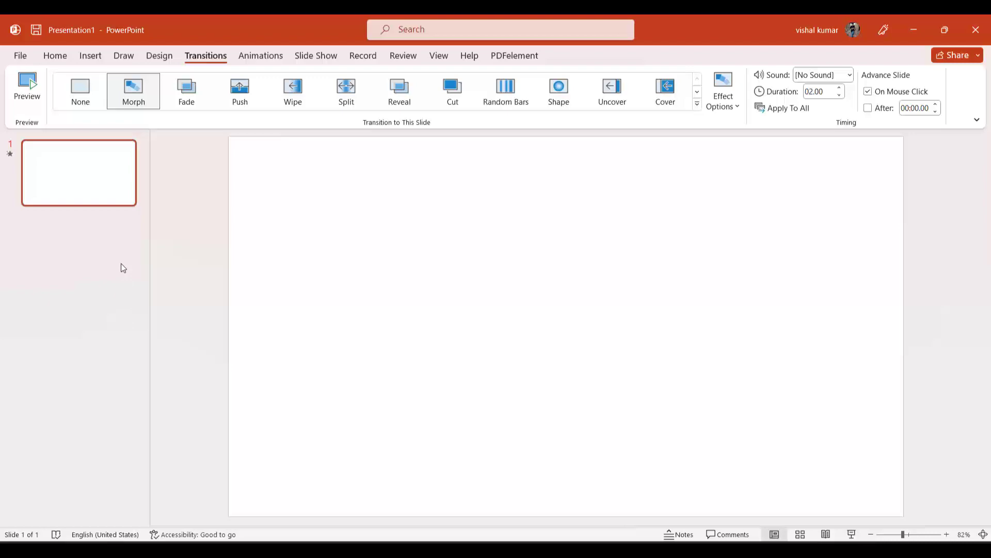
pyautogui.click(121, 264)
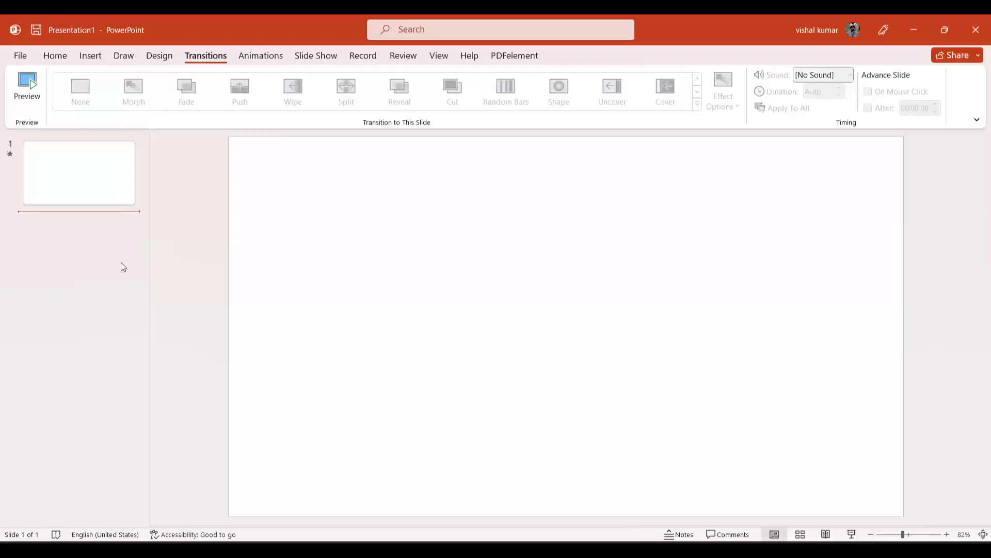
pyautogui.click(91, 57)
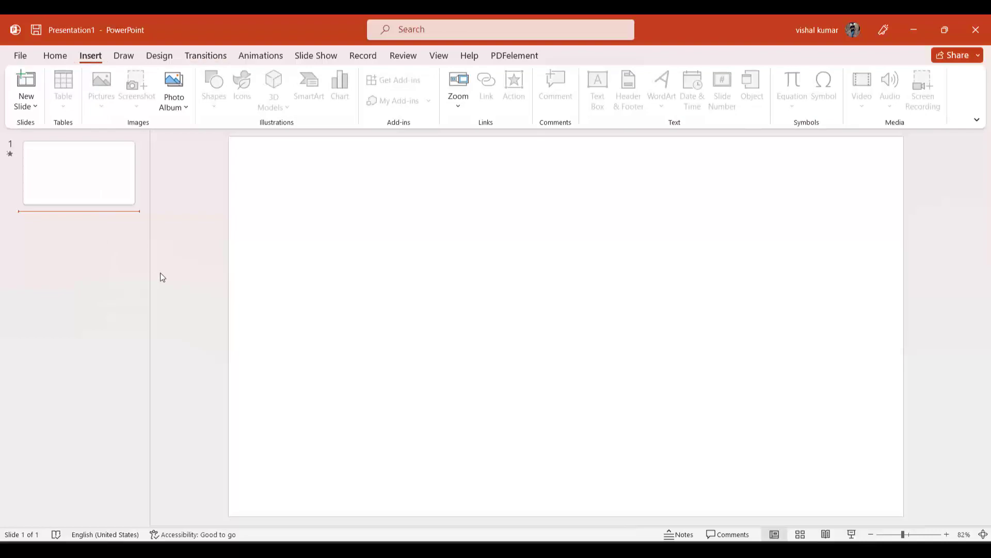
# Step: Check the 3D Models insert sources for slide 1, then bring up Chrome on TurboSquid
pyautogui.click(368, 241)
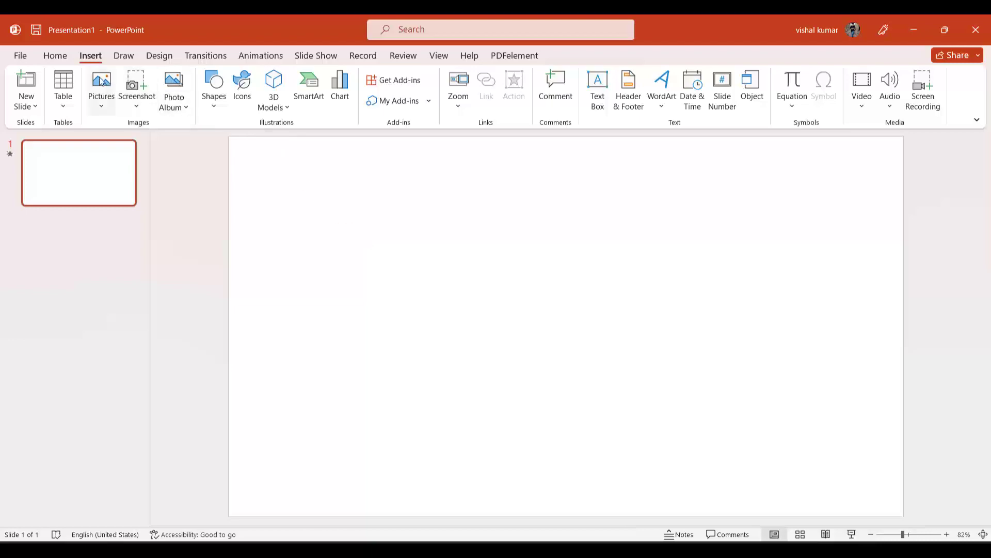
pyautogui.click(116, 202)
pyautogui.click(155, 199)
pyautogui.click(274, 107)
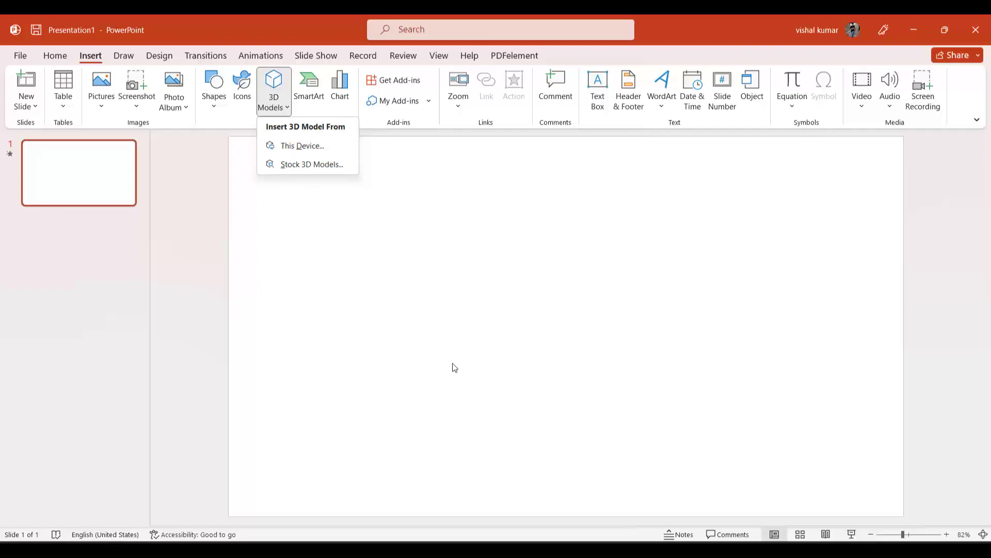
pyautogui.click(576, 482)
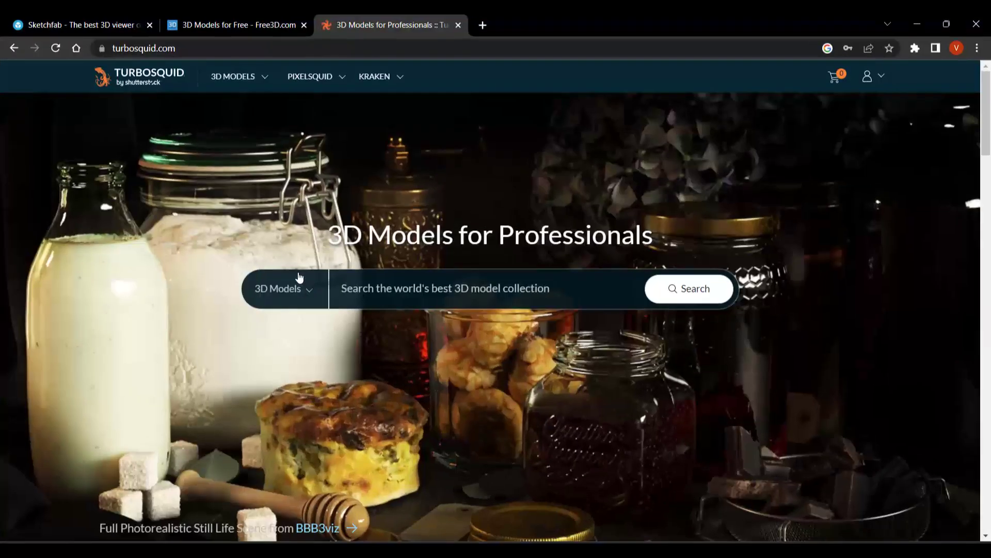
# Step: Browse the 3D models on the Sketchfab site
pyautogui.click(13, 24)
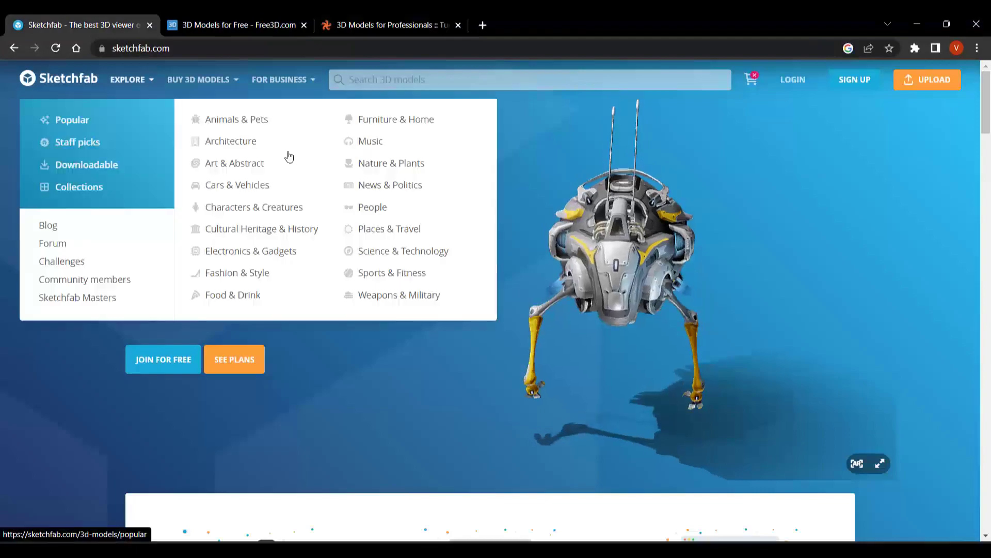
pyautogui.scroll(-5, 771, 249)
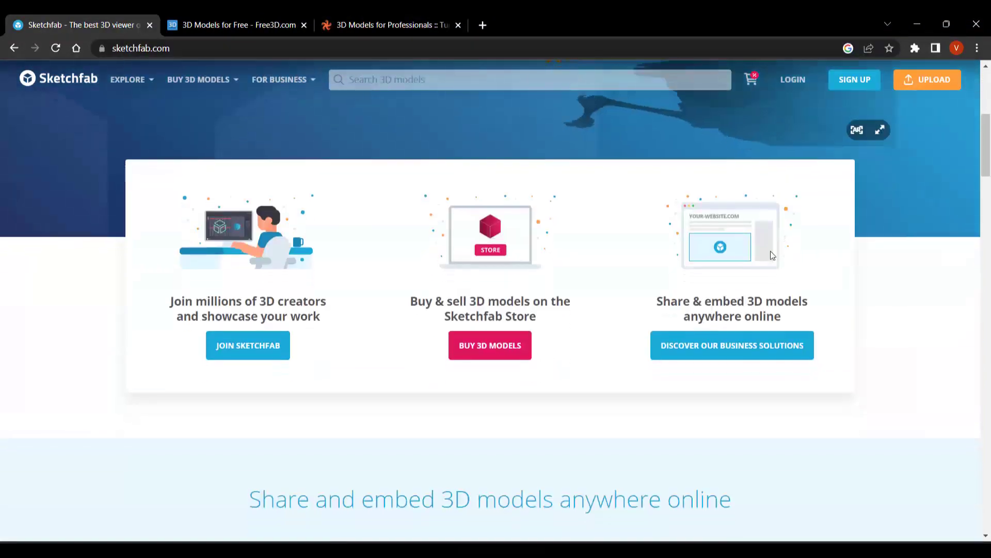
pyautogui.scroll(-7, 770, 251)
pyautogui.scroll(-5, 770, 251)
pyautogui.scroll(-2, 771, 251)
pyautogui.scroll(-7, 771, 251)
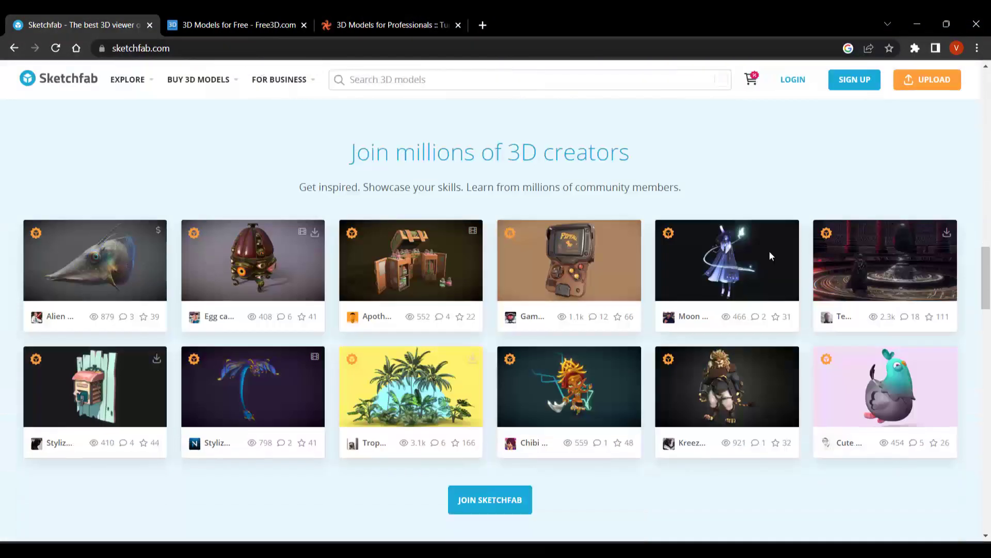
pyautogui.scroll(-2, 769, 251)
pyautogui.scroll(1, 712, 320)
pyautogui.scroll(1, 72, 264)
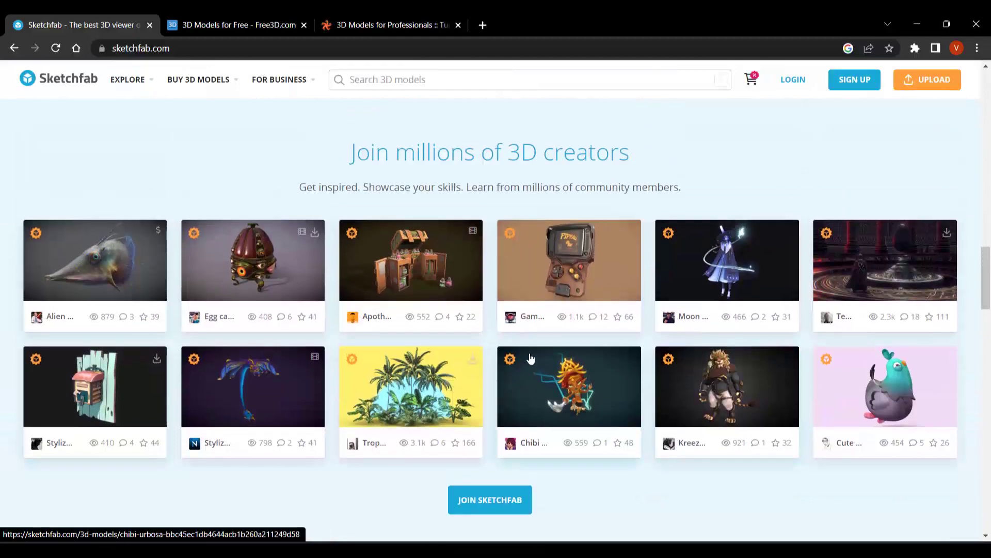
# Step: Browse the 3D models on the Free3D site
pyautogui.click(207, 21)
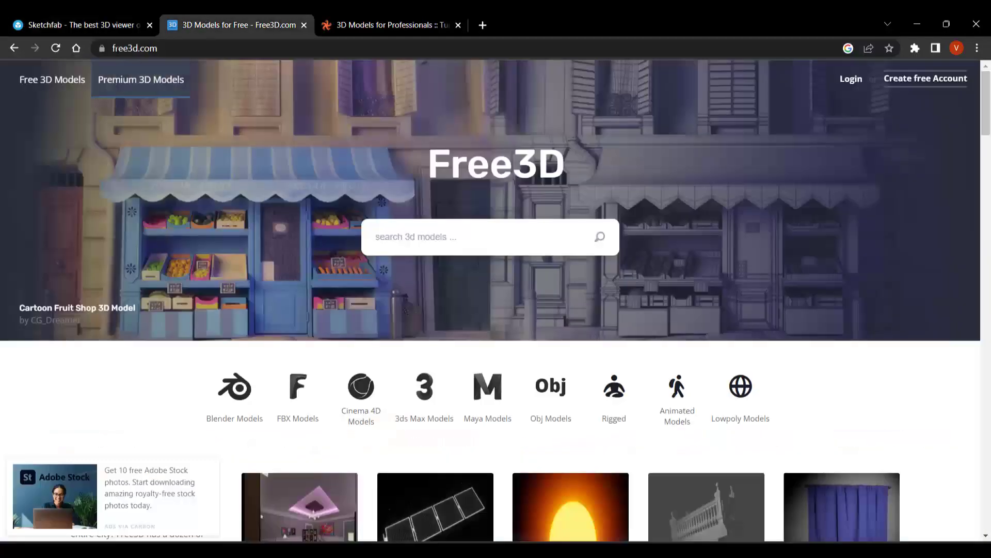
pyautogui.scroll(-1, 448, 333)
pyautogui.scroll(-4, 456, 330)
pyautogui.scroll(-5, 788, 280)
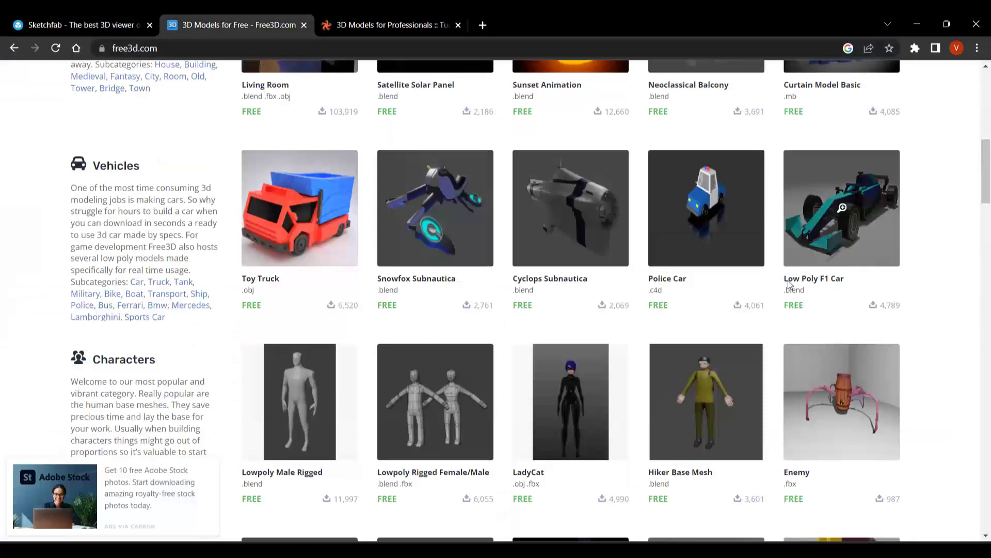
pyautogui.scroll(-3, 865, 270)
pyautogui.scroll(-4, 936, 249)
pyautogui.scroll(-3, 935, 248)
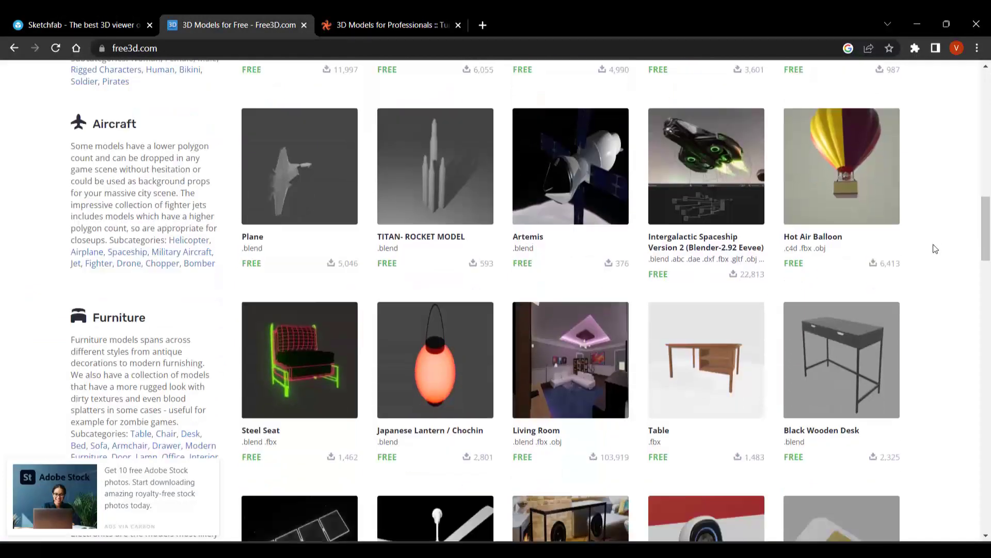
# Step: Filter TurboSquid to free Animals models, then go back to PowerPoint
pyautogui.click(410, 17)
pyautogui.moveTo(380, 76)
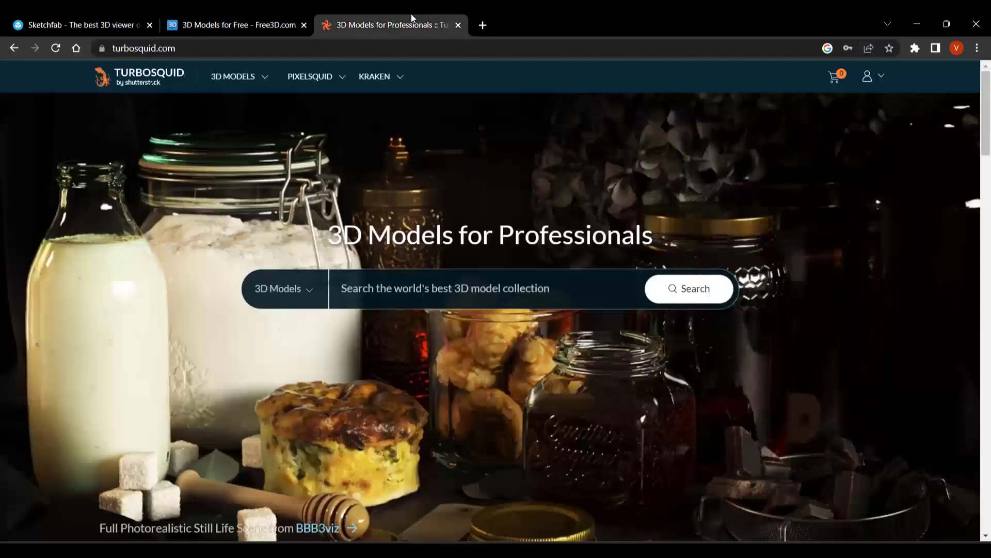
pyautogui.scroll(-5, 912, 335)
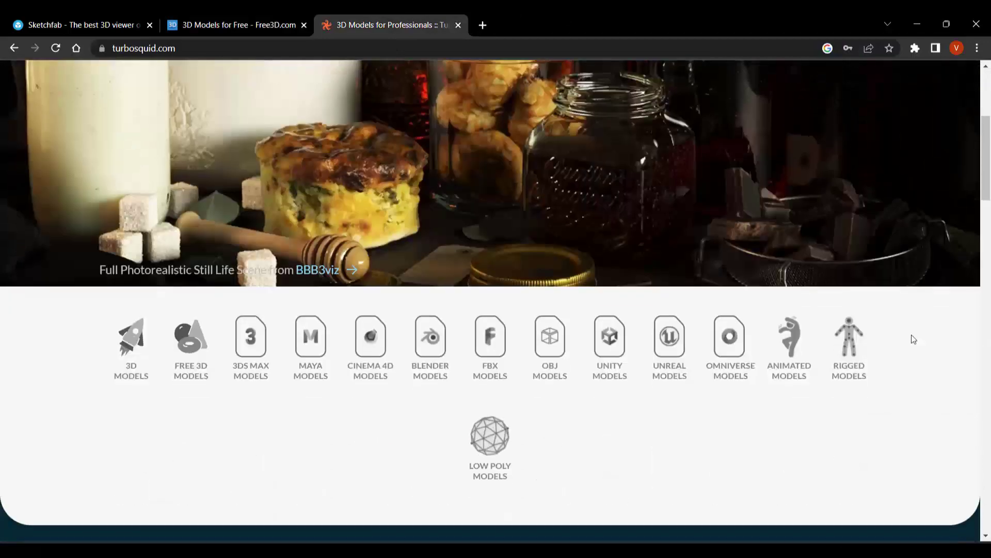
pyautogui.scroll(-5, 912, 335)
pyautogui.scroll(-3, 910, 325)
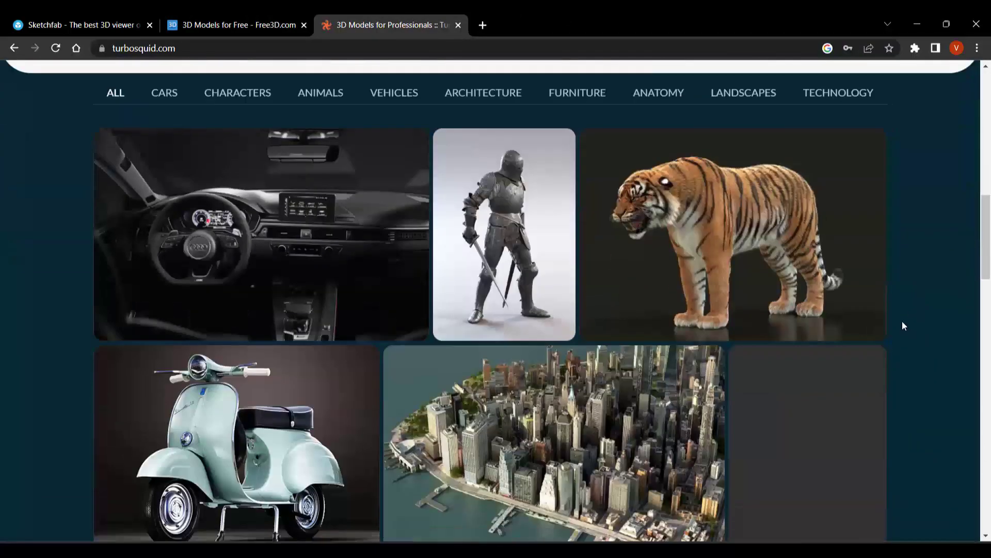
pyautogui.click(762, 253)
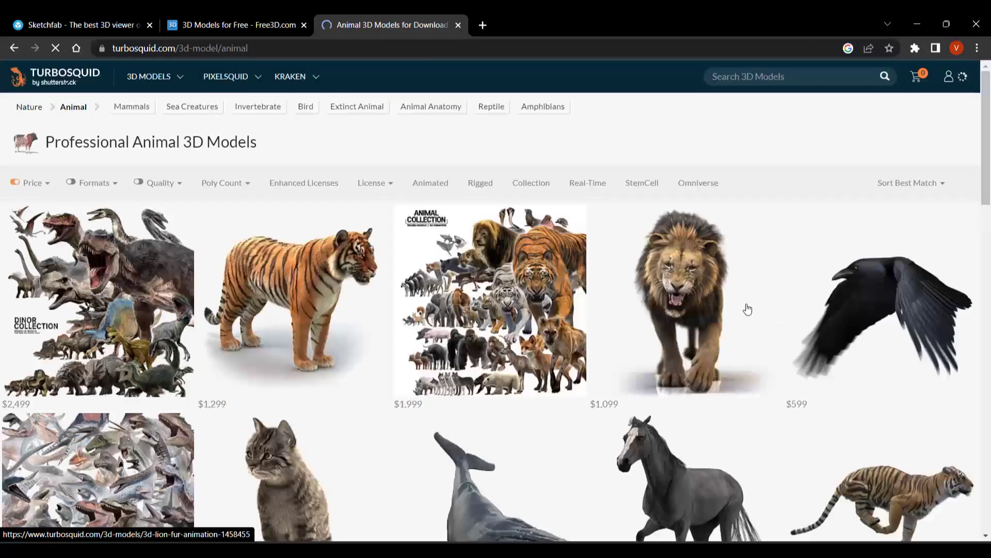
pyautogui.click(49, 184)
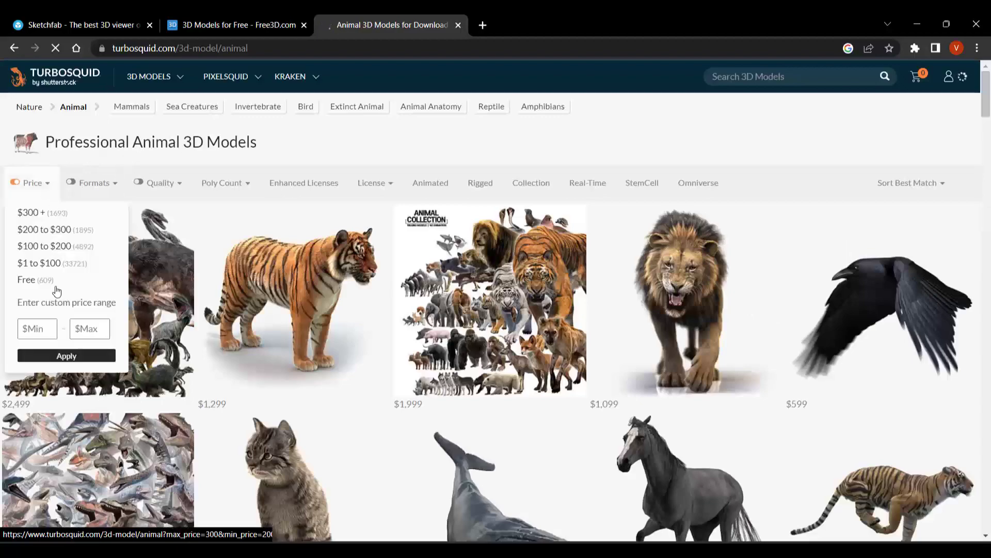
pyautogui.click(48, 284)
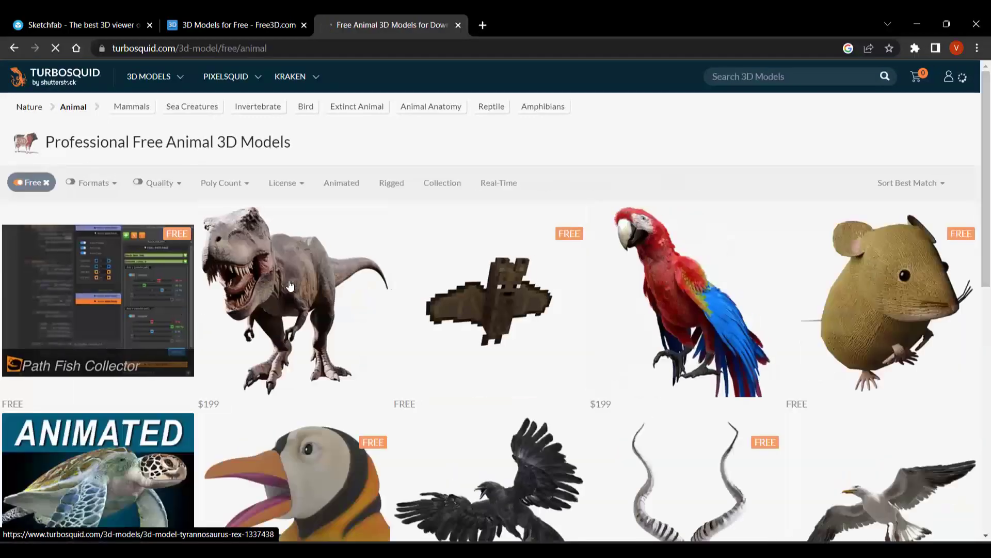
pyautogui.scroll(-3, 894, 273)
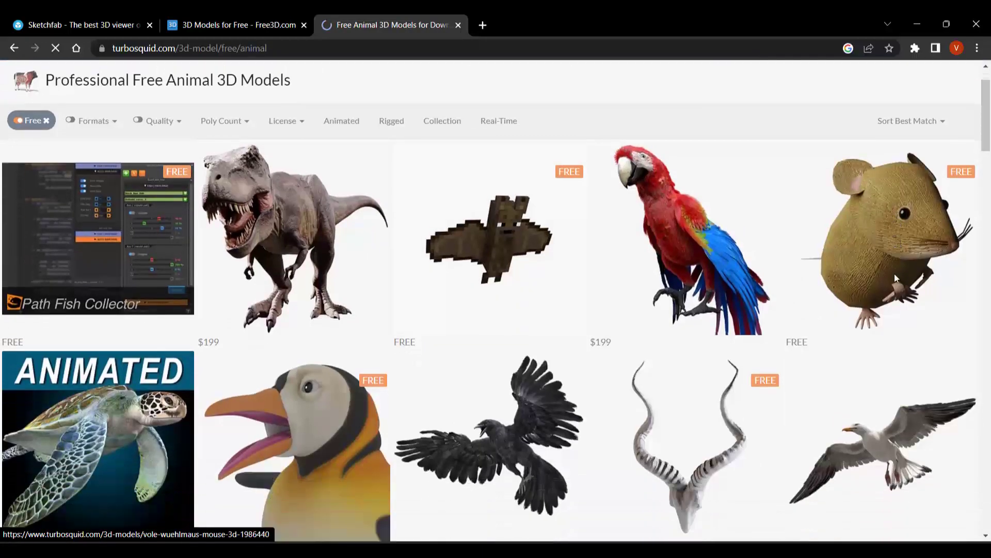
pyautogui.scroll(-4, 895, 277)
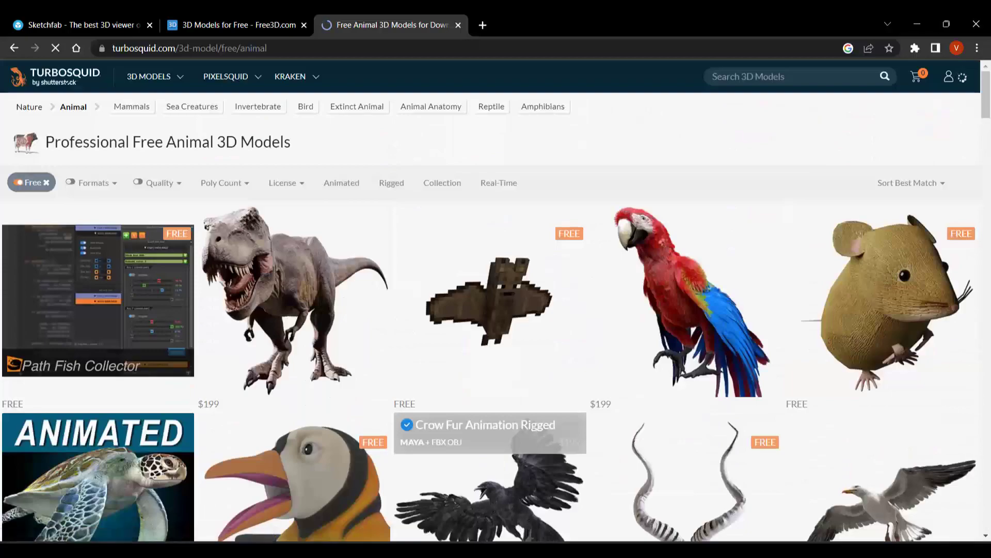
pyautogui.click(433, 512)
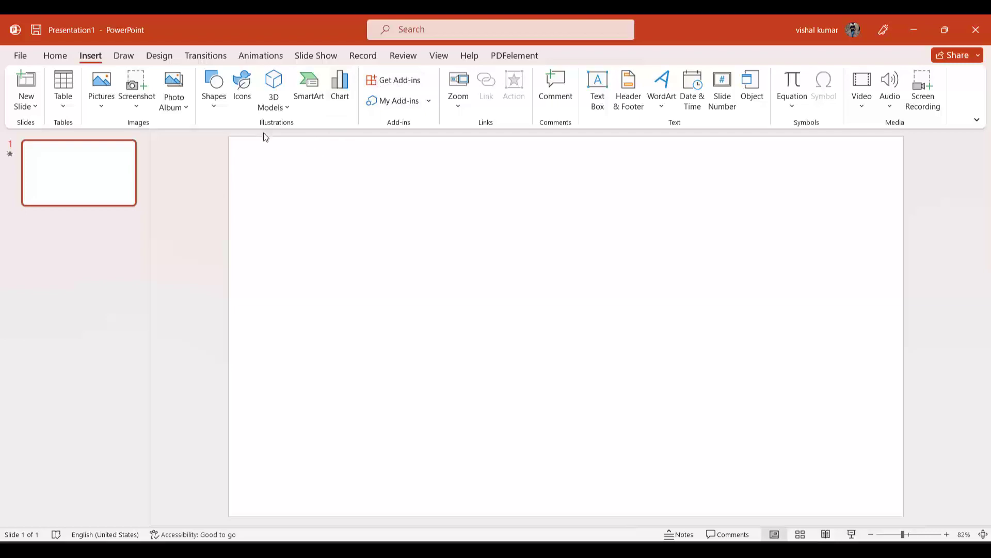
# Step: Search Online Pictures for 'forest' and insert a forest photo onto slide 1
pyautogui.click(270, 116)
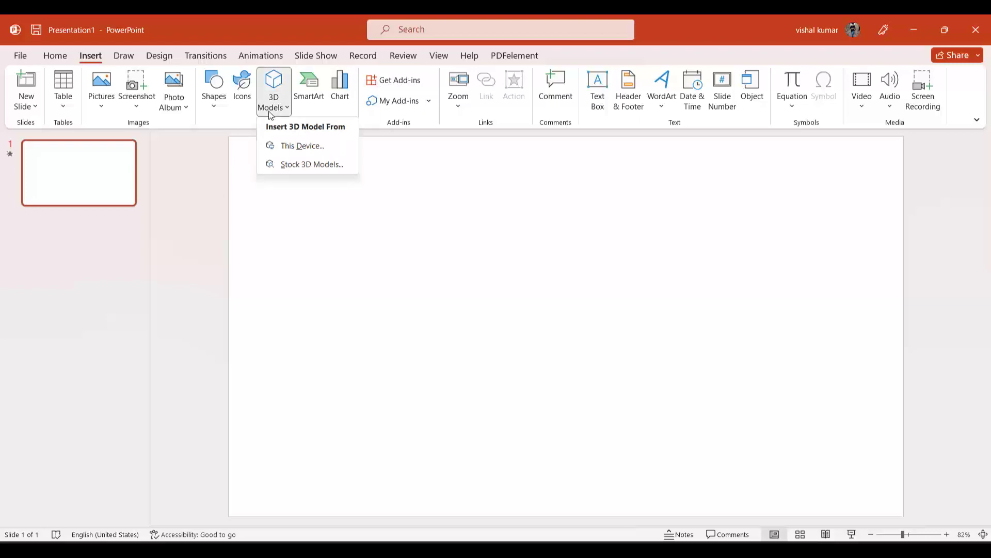
pyautogui.click(190, 205)
pyautogui.click(101, 104)
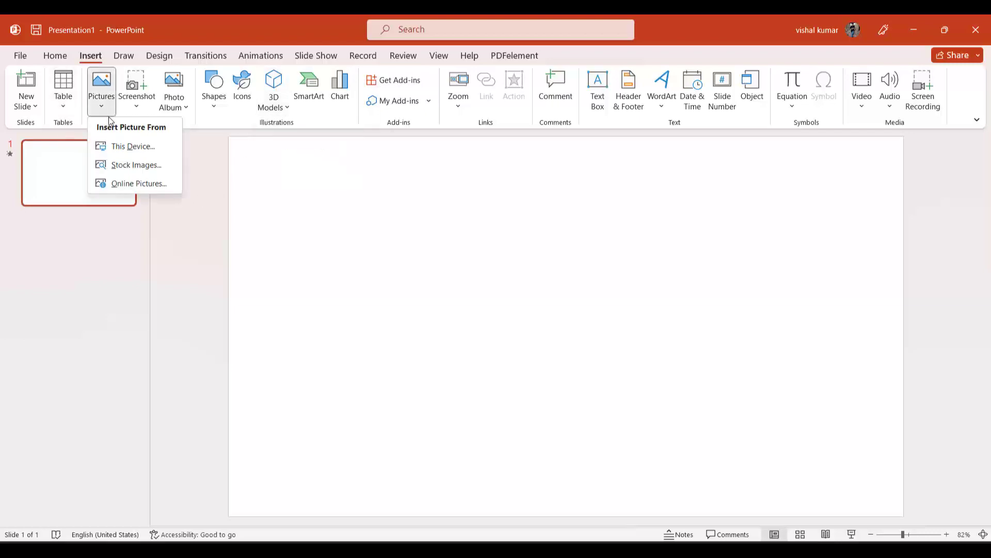
pyautogui.click(145, 185)
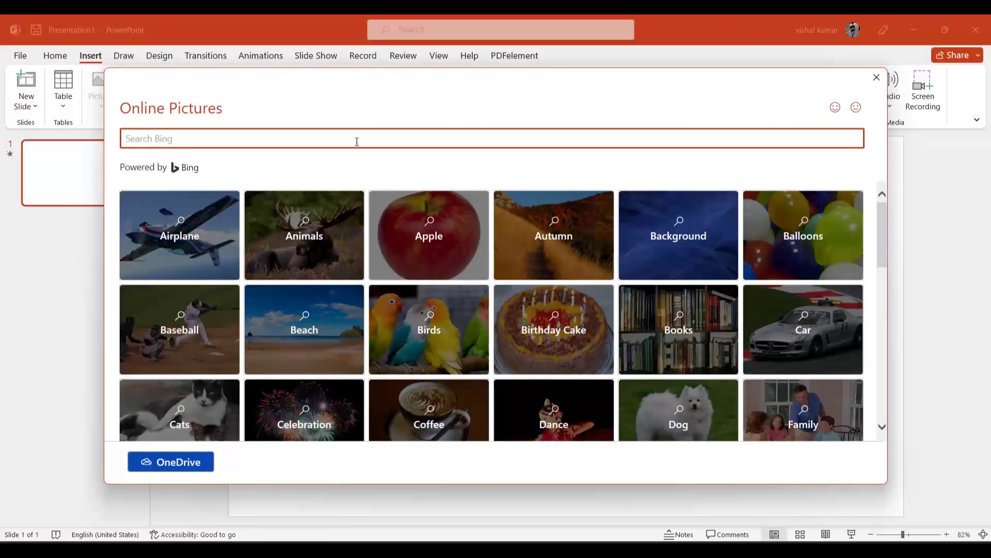
pyautogui.click(357, 139)
pyautogui.write('forest')
pyautogui.press('Return')
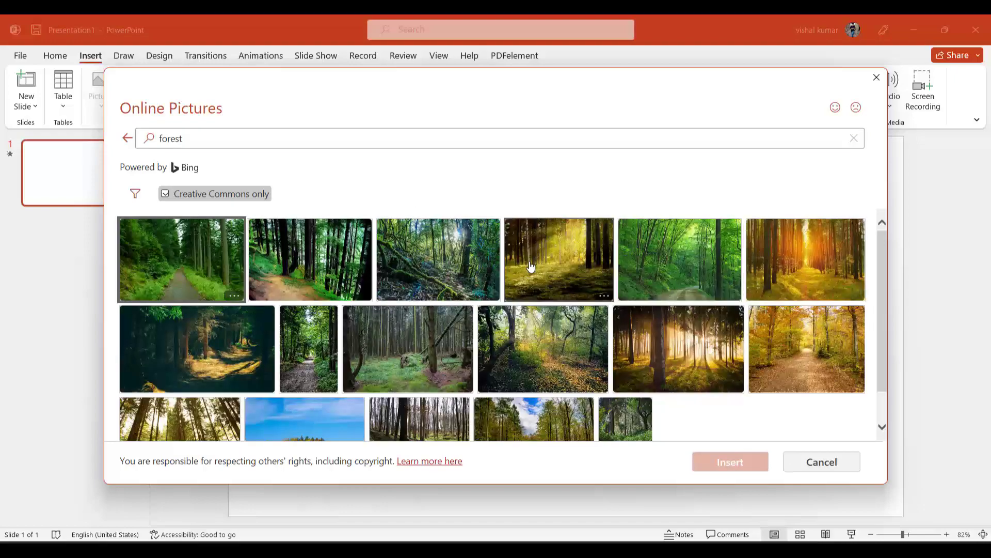
pyautogui.click(422, 268)
pyautogui.click(745, 461)
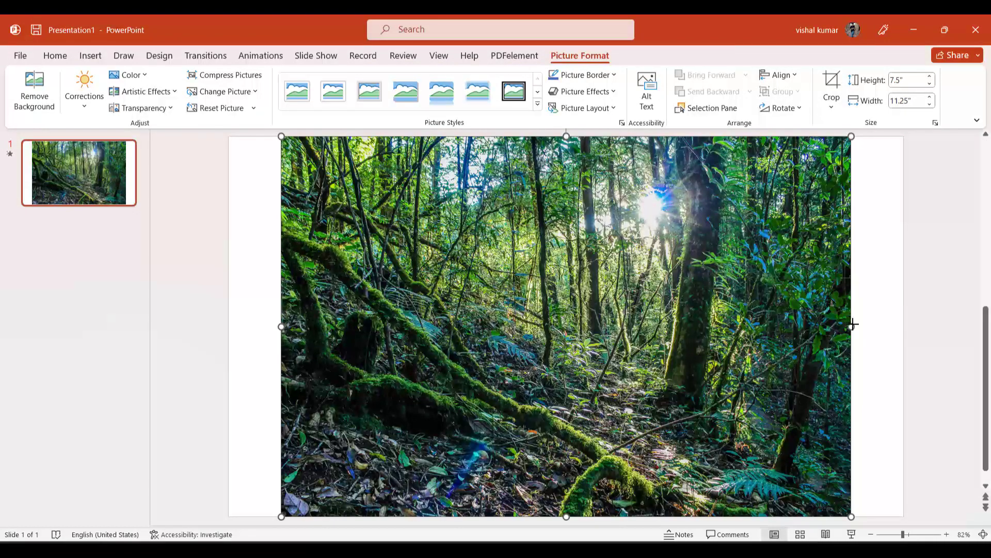
# Step: Stretch the forest photo to 7.5" by 13.2" and apply a soft blur artistic effect
pyautogui.moveTo(851, 324); pyautogui.dragTo(897, 327)
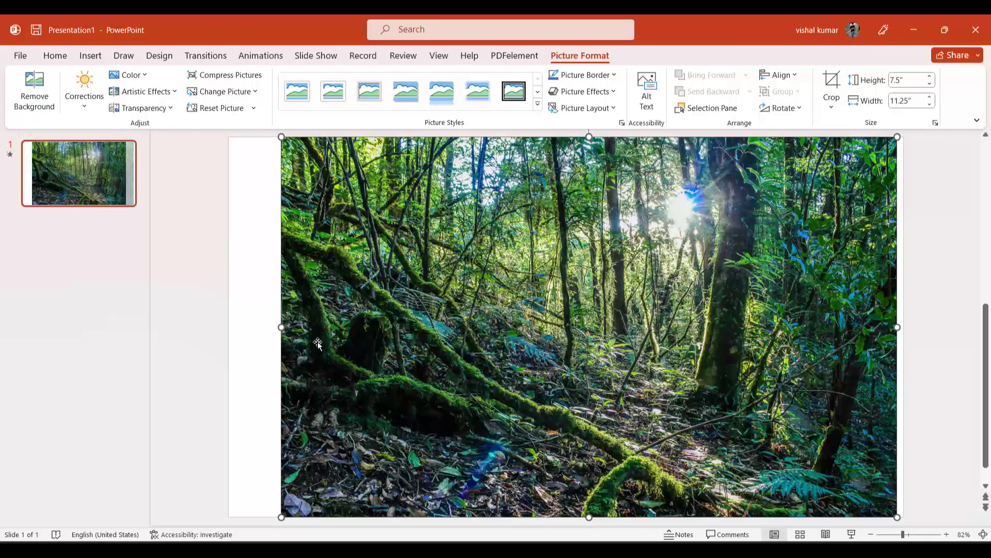
pyautogui.moveTo(281, 327); pyautogui.dragTo(229, 321)
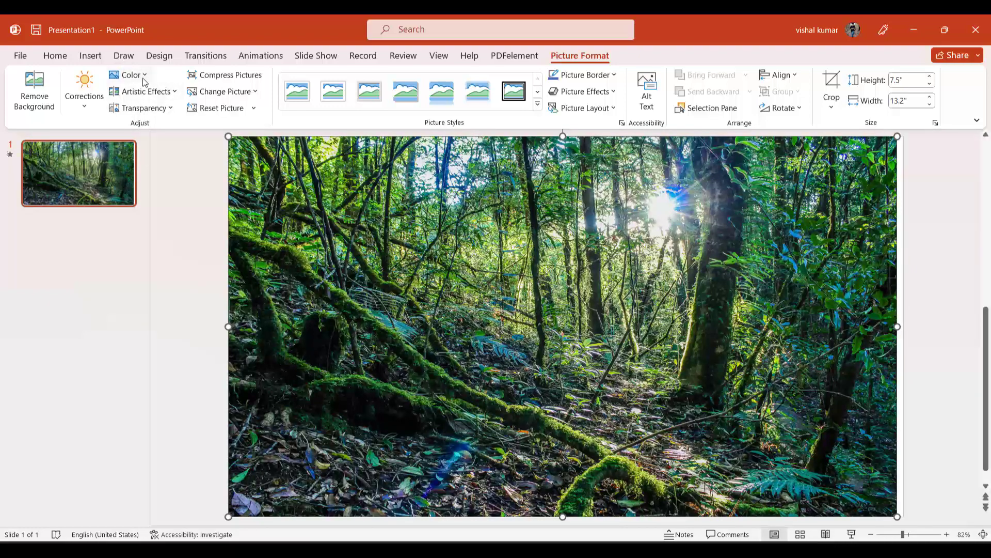
pyautogui.click(145, 92)
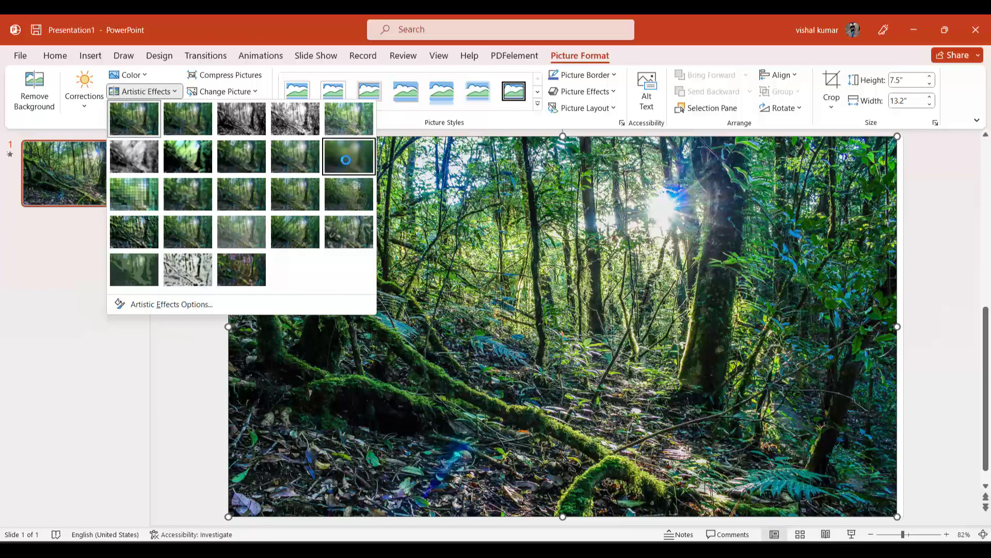
pyautogui.click(118, 386)
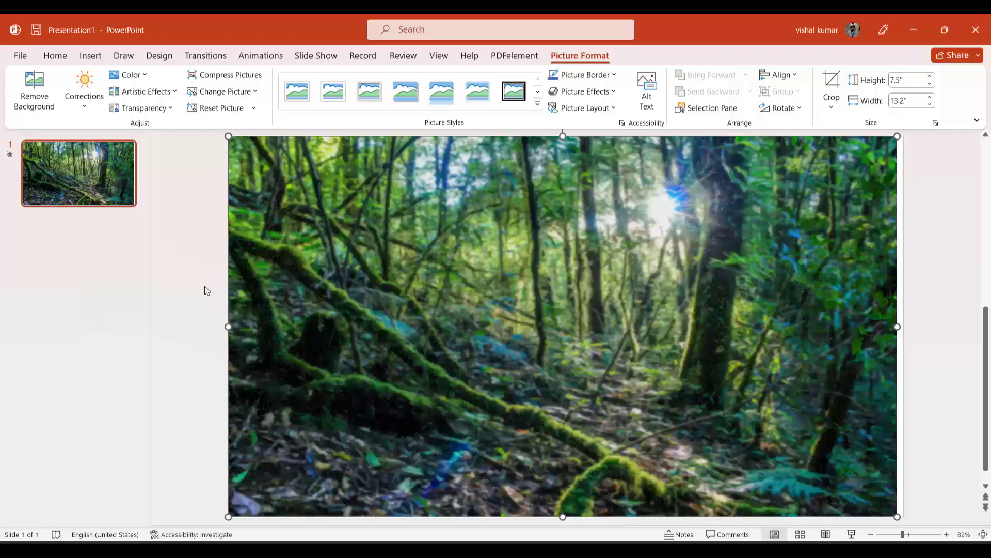
pyautogui.click(205, 286)
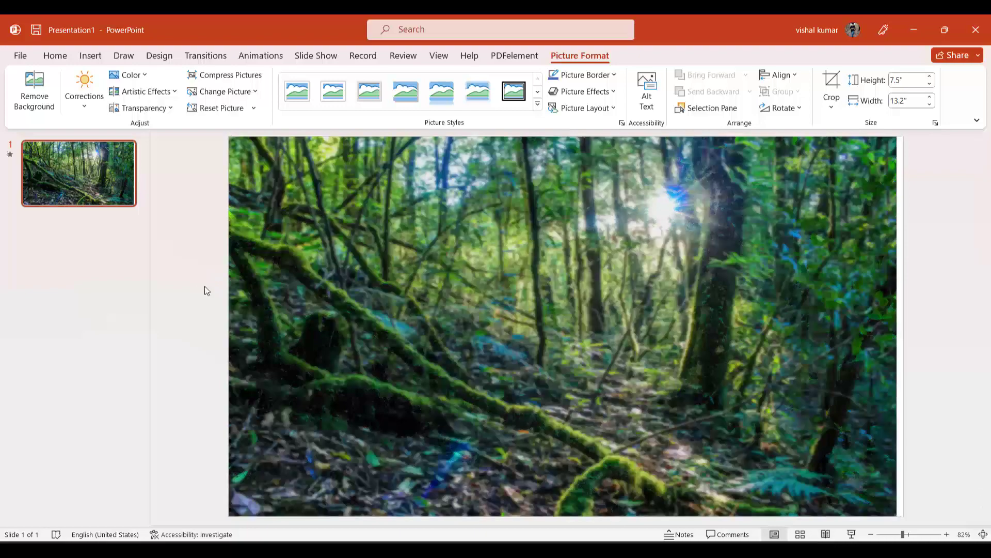
# Step: Open the Stock 3D Models gallery and browse its categories
pyautogui.click(87, 55)
pyautogui.click(272, 101)
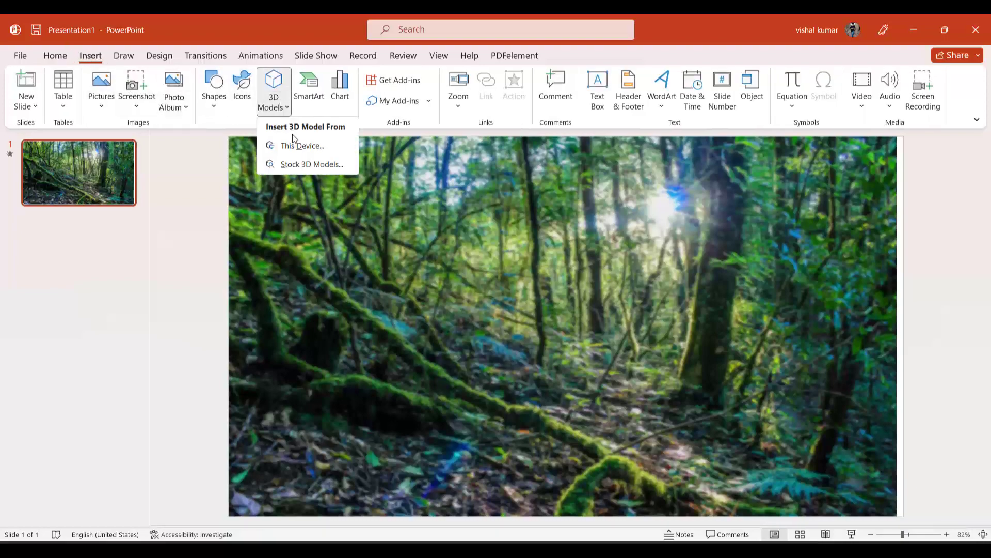
pyautogui.click(315, 165)
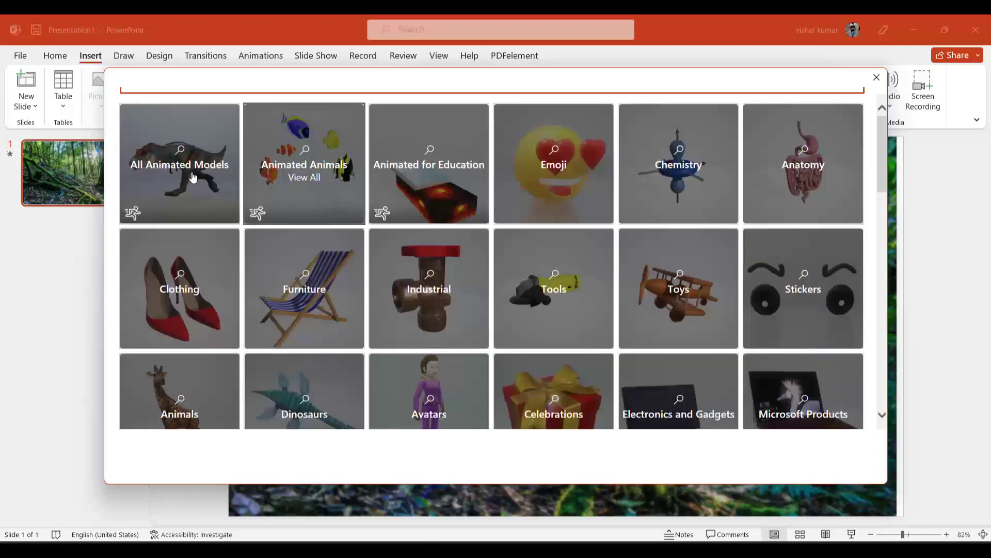
pyautogui.scroll(-1, 521, 276)
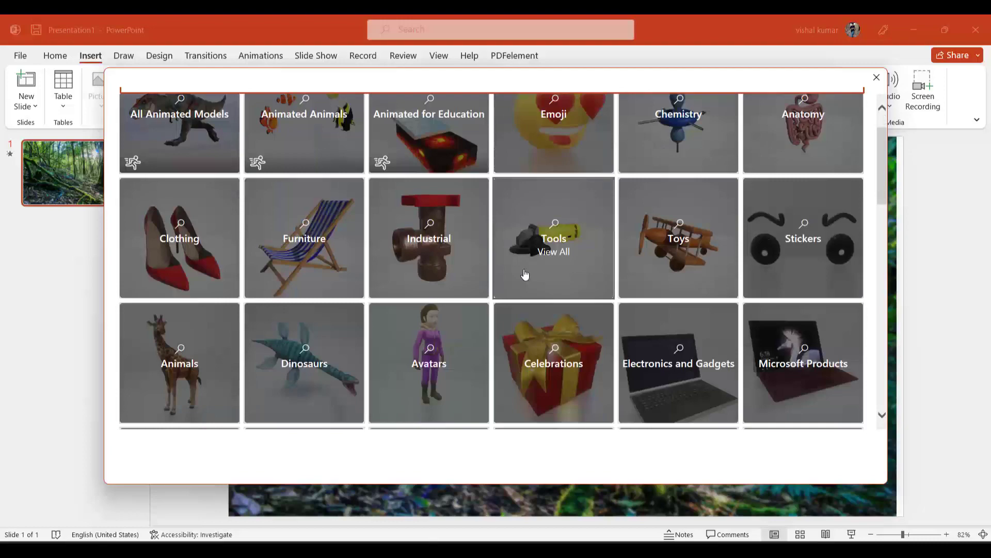
pyautogui.scroll(-1, 525, 275)
pyautogui.scroll(-3, 524, 274)
pyautogui.scroll(-1, 526, 274)
pyautogui.scroll(-2, 525, 274)
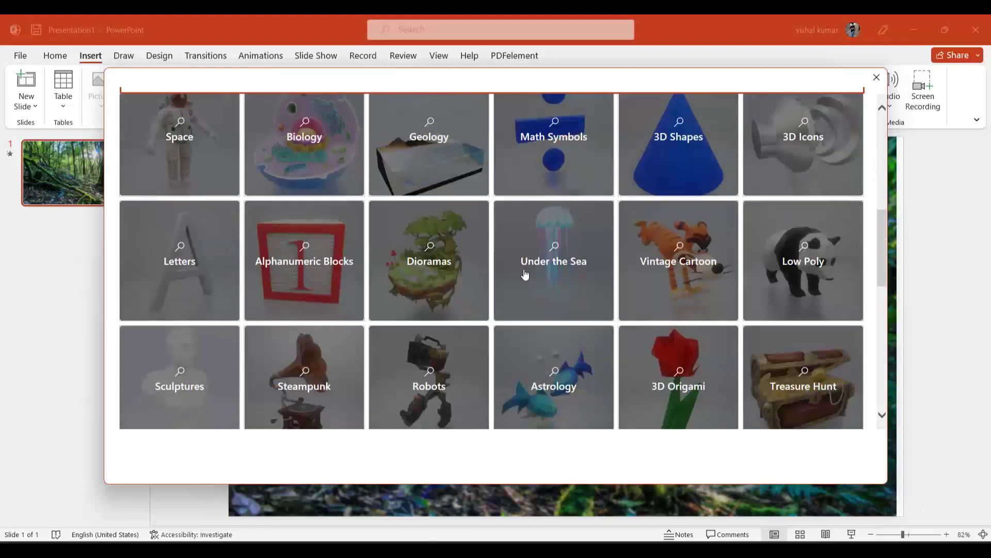
pyautogui.scroll(-1, 525, 274)
pyautogui.scroll(-2, 525, 274)
pyautogui.scroll(1, 525, 274)
pyautogui.scroll(1, 525, 274)
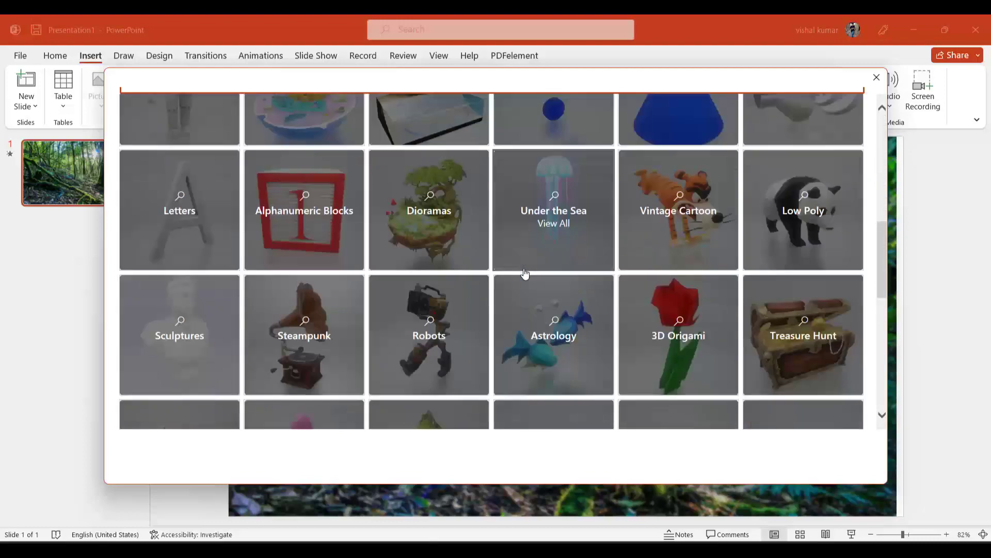
pyautogui.scroll(3, 525, 273)
pyautogui.scroll(2, 525, 274)
pyautogui.scroll(2, 525, 274)
pyautogui.scroll(-1, 525, 274)
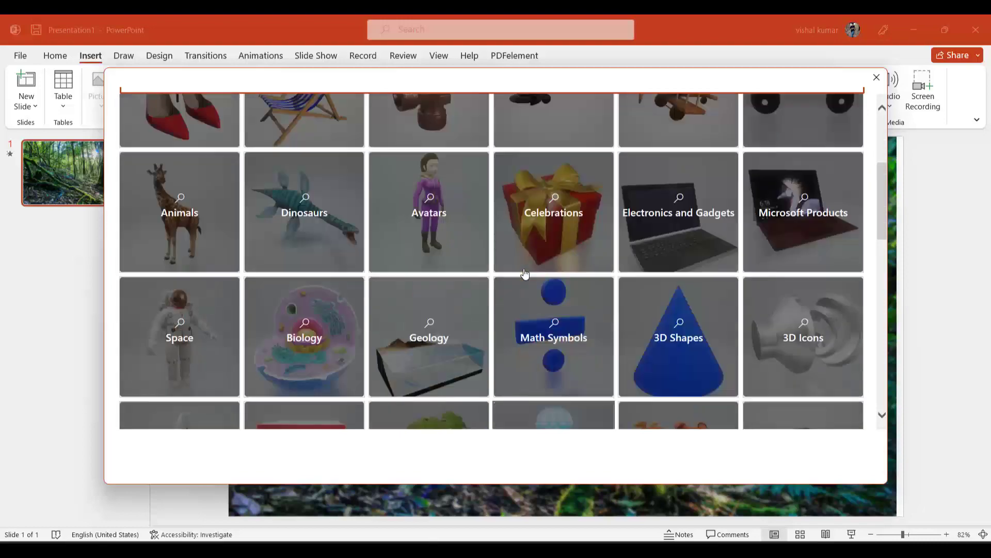
# Step: Insert the astronaut from the Space category and delete the forest background photo
pyautogui.click(215, 346)
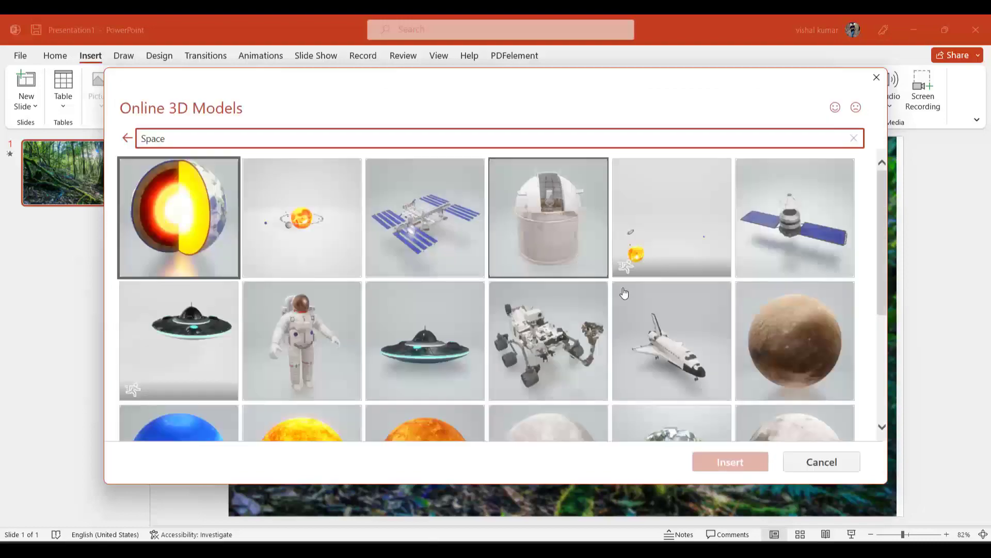
pyautogui.click(318, 364)
pyautogui.click(757, 471)
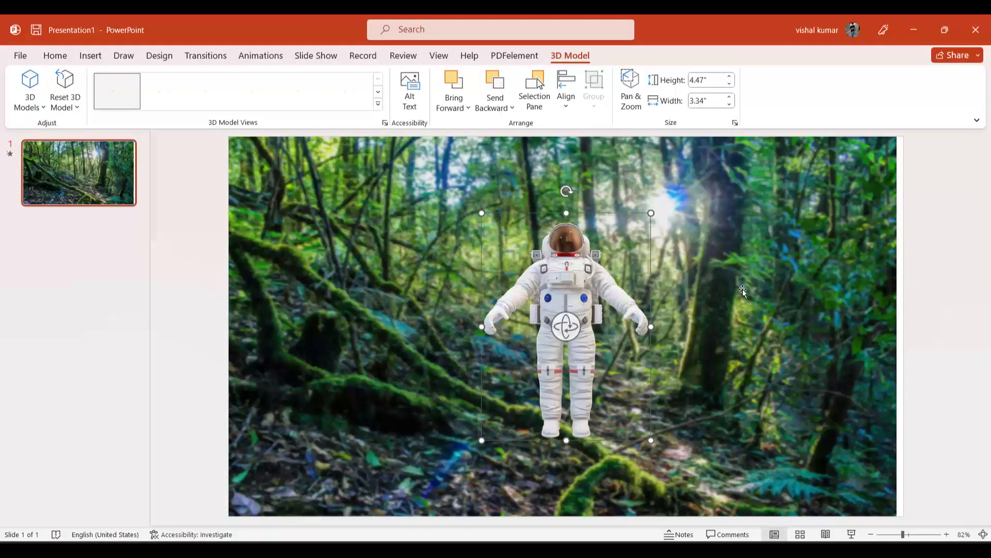
pyautogui.click(768, 288)
pyautogui.press('Delete')
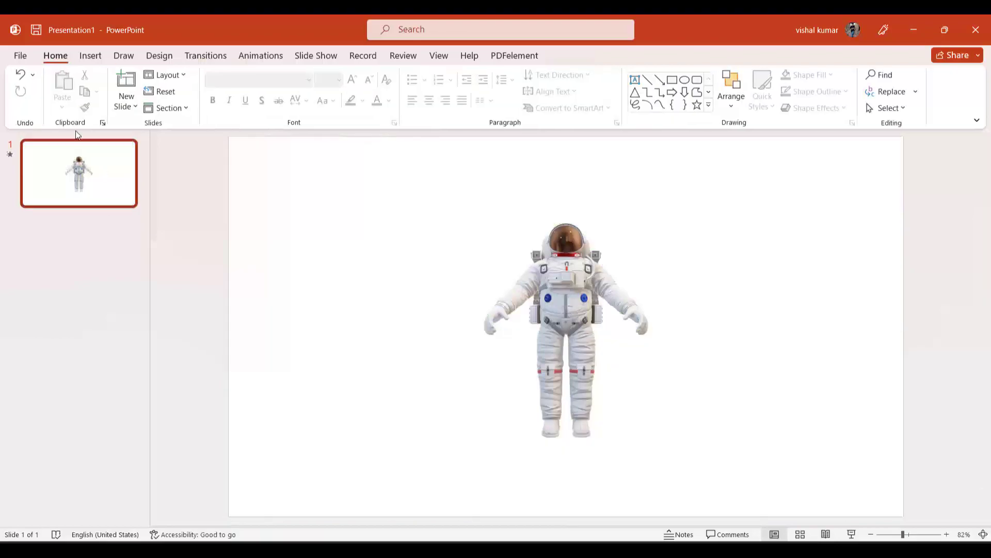
# Step: Search Online Pictures for 'space' and insert the planet-among-stars photo
pyautogui.click(91, 55)
pyautogui.click(101, 87)
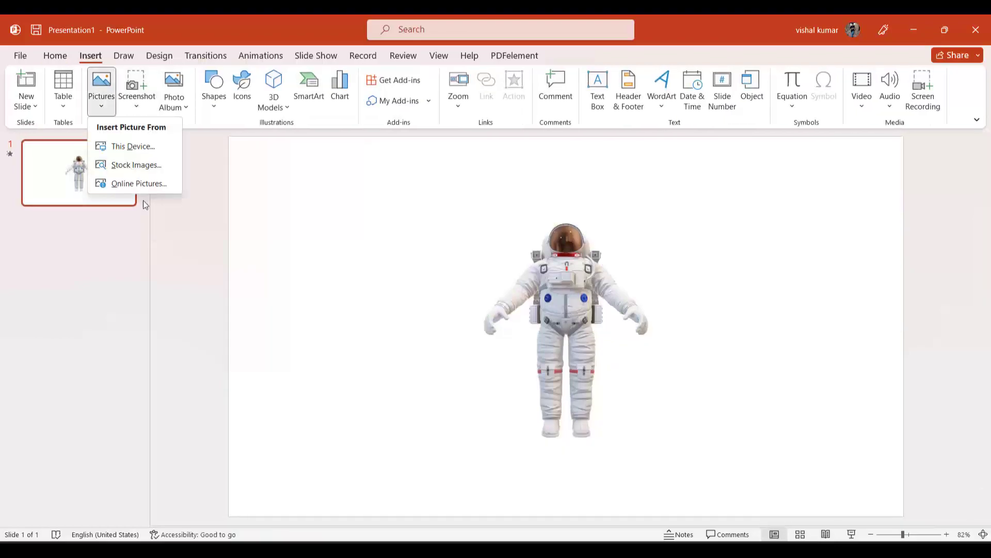
pyautogui.click(145, 183)
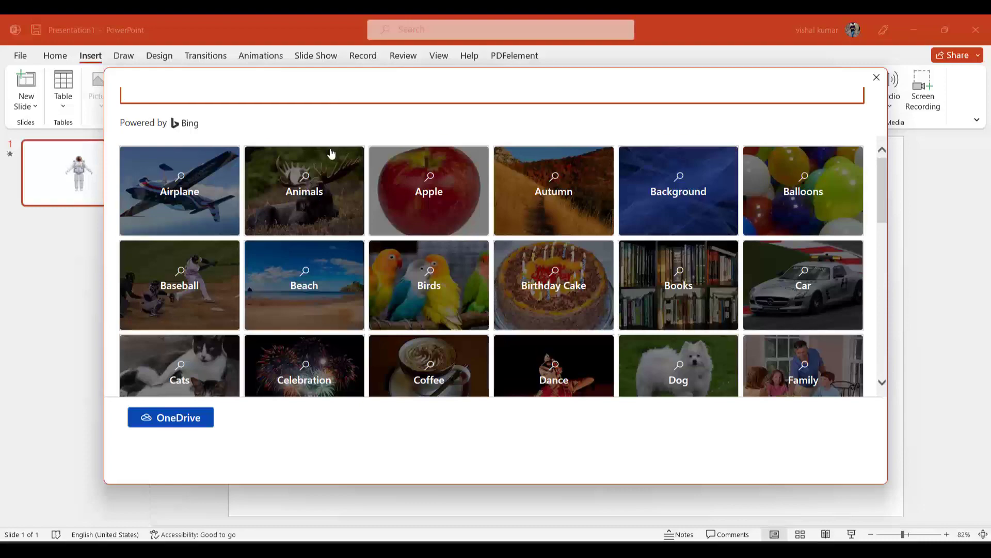
pyautogui.write('space')
pyautogui.press('Return')
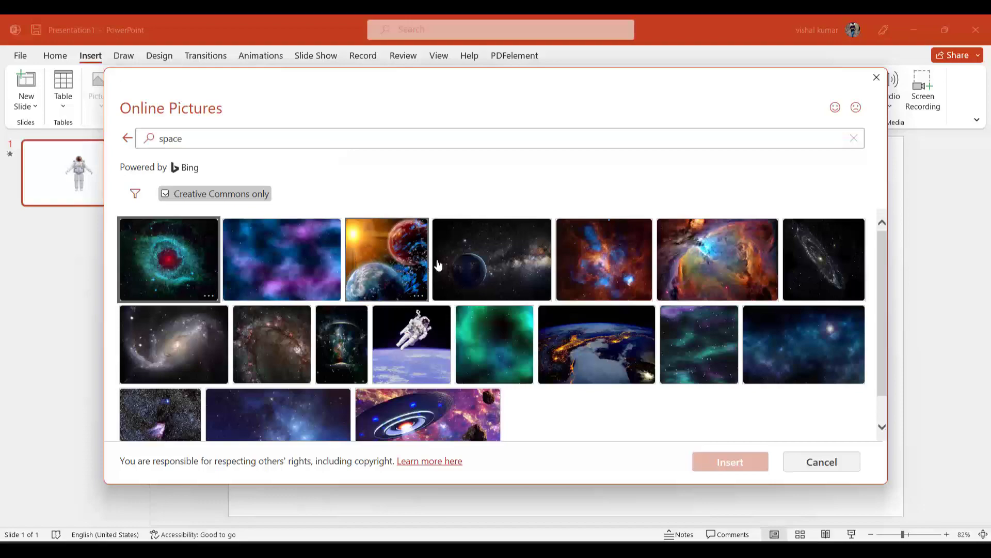
pyautogui.click(471, 265)
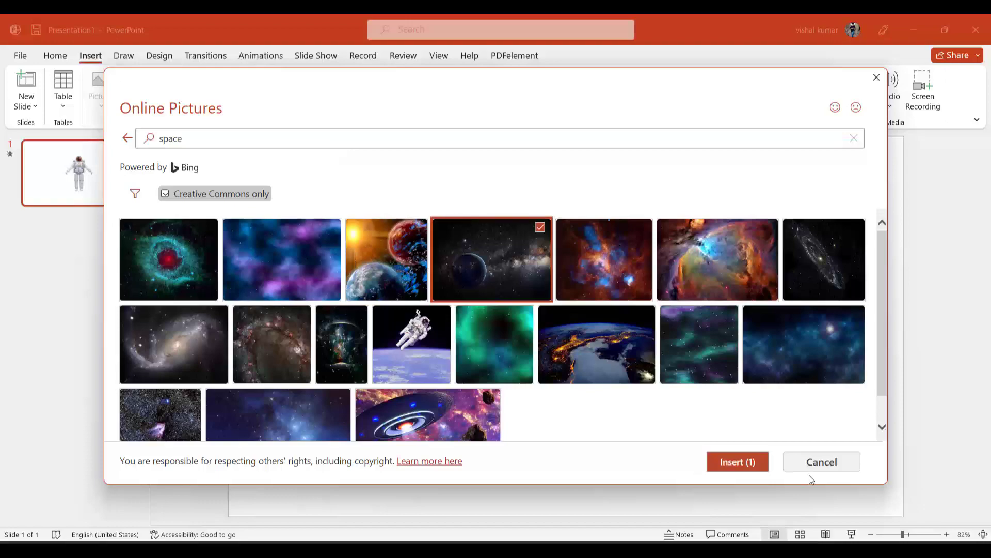
pyautogui.click(749, 462)
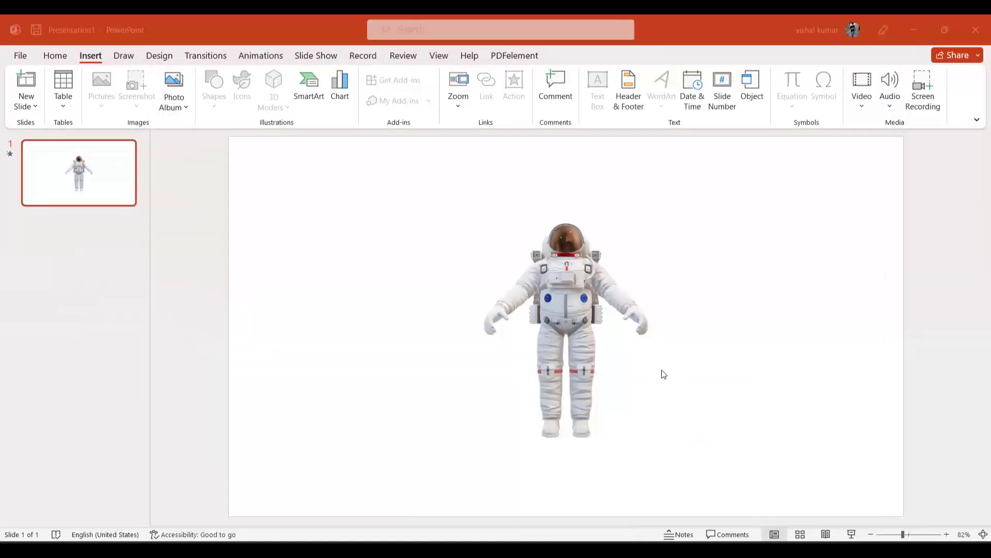
pyautogui.click(500, 320)
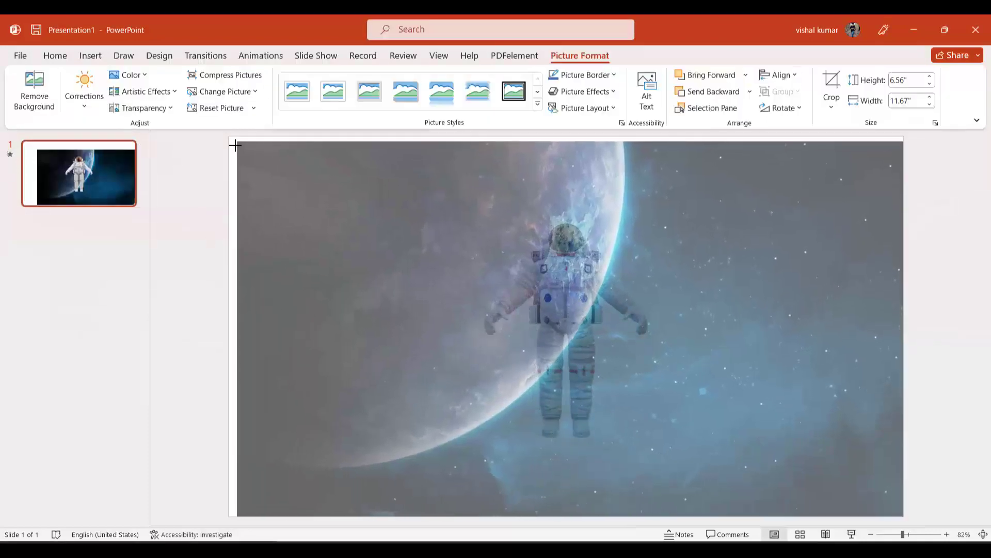
# Step: Stretch the space photo to fill the slide at 7.5" by 13.33" and apply Blur
pyautogui.moveTo(284, 168); pyautogui.dragTo(229, 137)
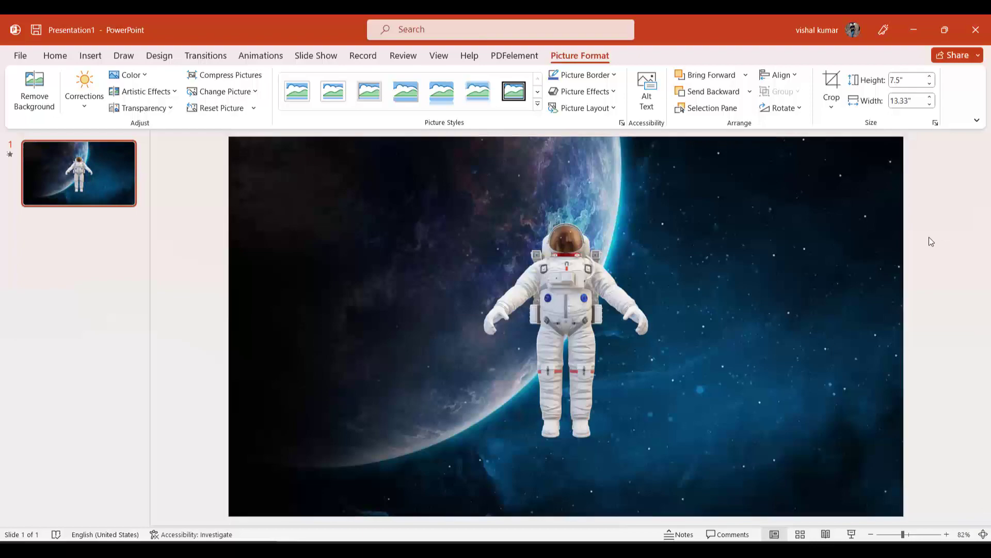
pyautogui.click(145, 92)
pyautogui.click(347, 154)
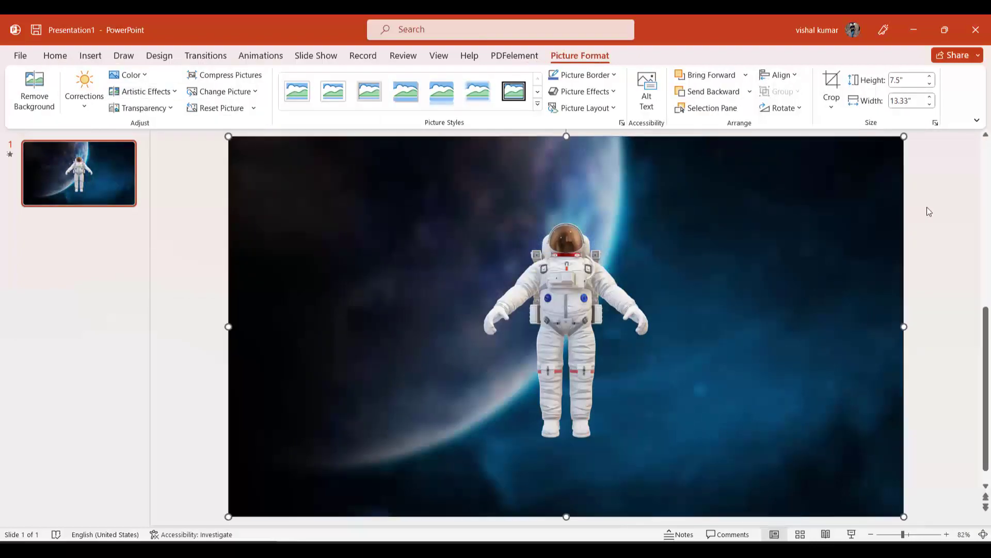
pyautogui.click(947, 221)
pyautogui.click(554, 297)
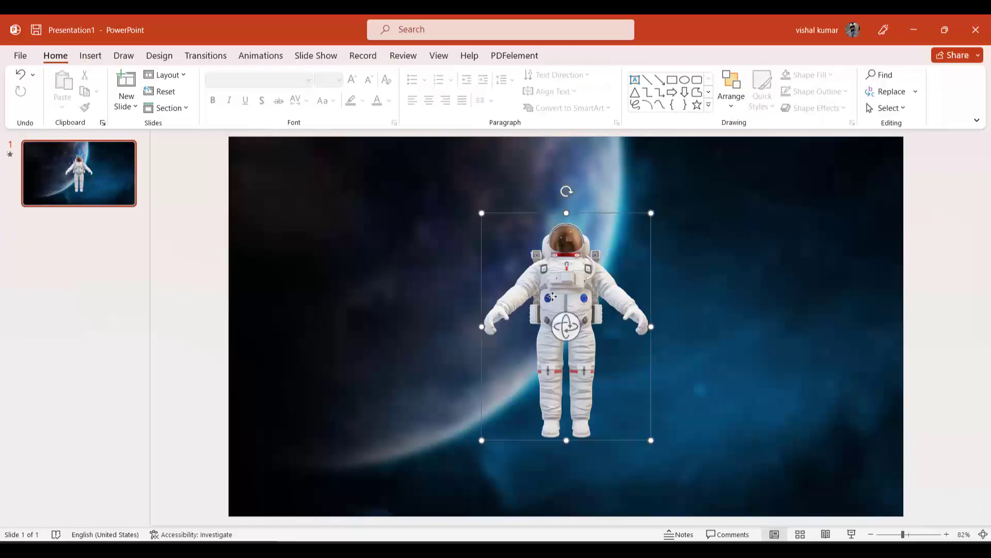
# Step: Try the 3D Model Views and set the astronaut to the front view
pyautogui.click(552, 313)
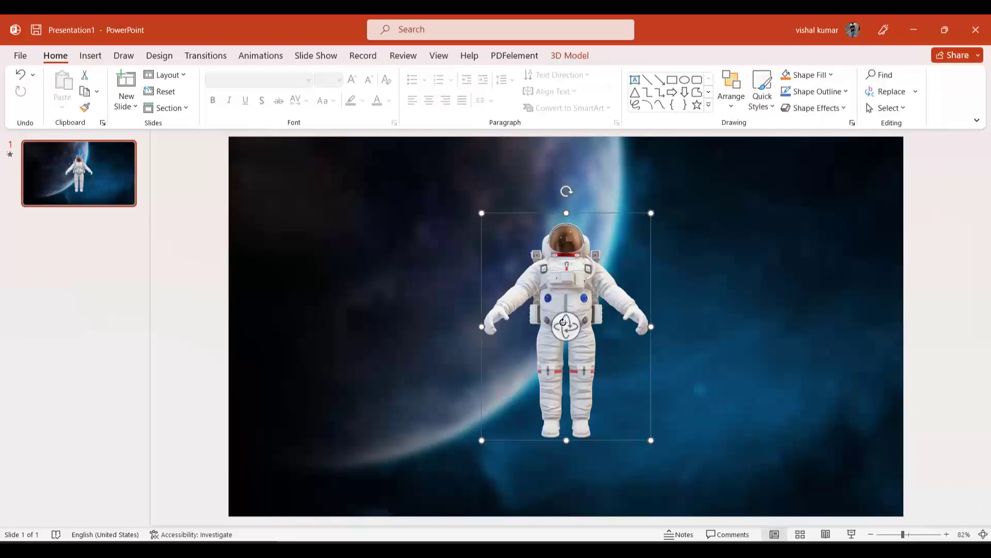
pyautogui.moveTo(572, 322)
pyautogui.mouseDown()
pyautogui.moveTo(666, 254)
pyautogui.moveTo(567, 319)
pyautogui.moveTo(555, 249)
pyautogui.moveTo(580, 318)
pyautogui.moveTo(581, 358)
pyautogui.mouseUp()
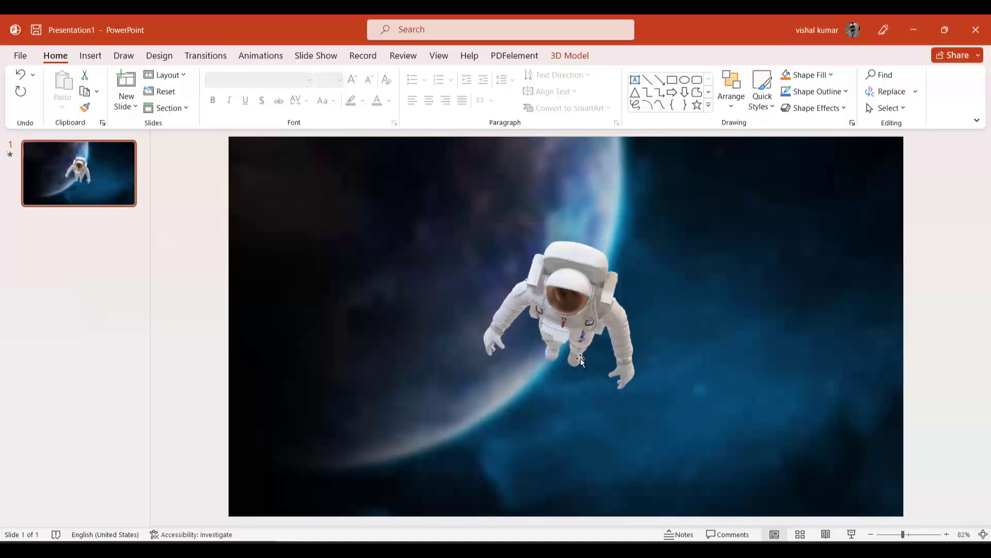
pyautogui.click(570, 57)
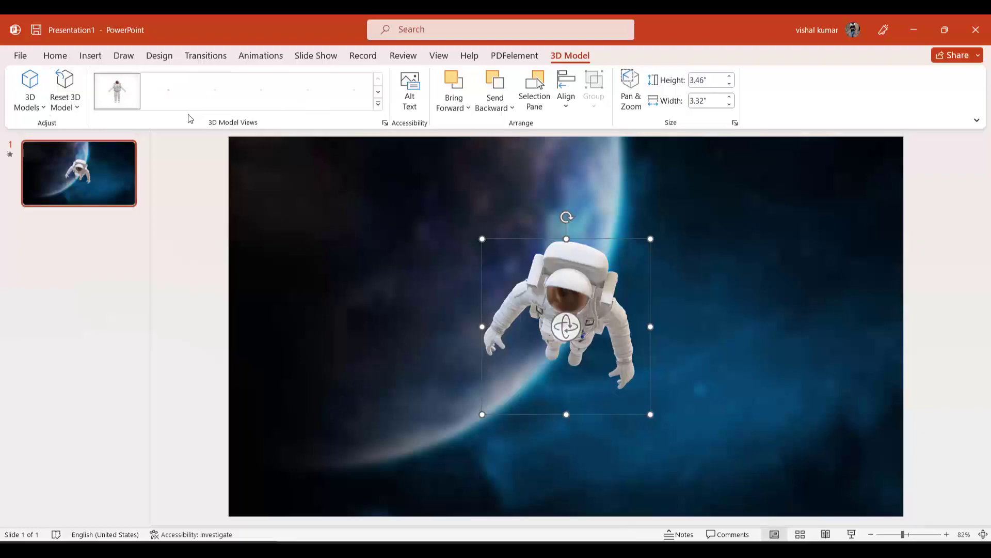
pyautogui.click(160, 97)
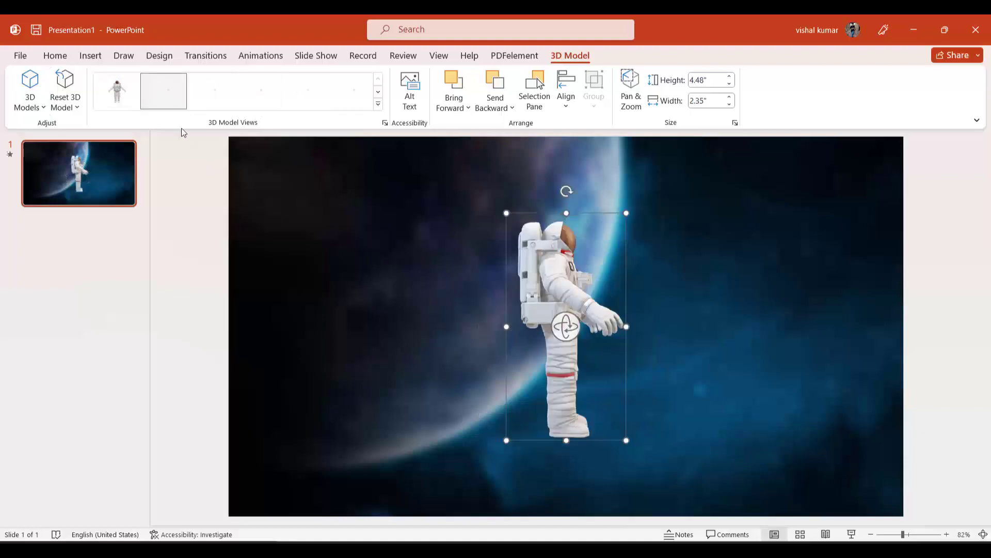
pyautogui.click(203, 93)
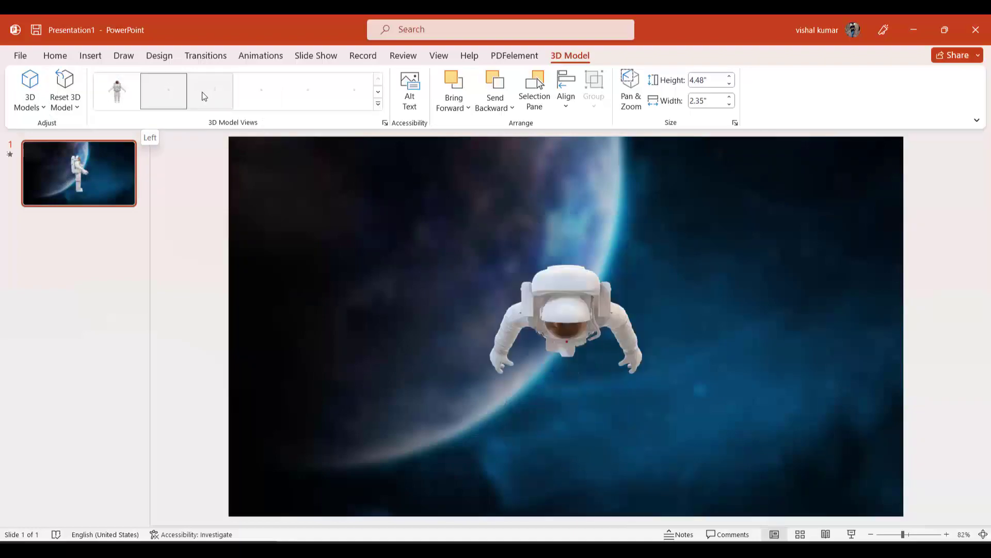
pyautogui.click(252, 91)
pyautogui.click(299, 90)
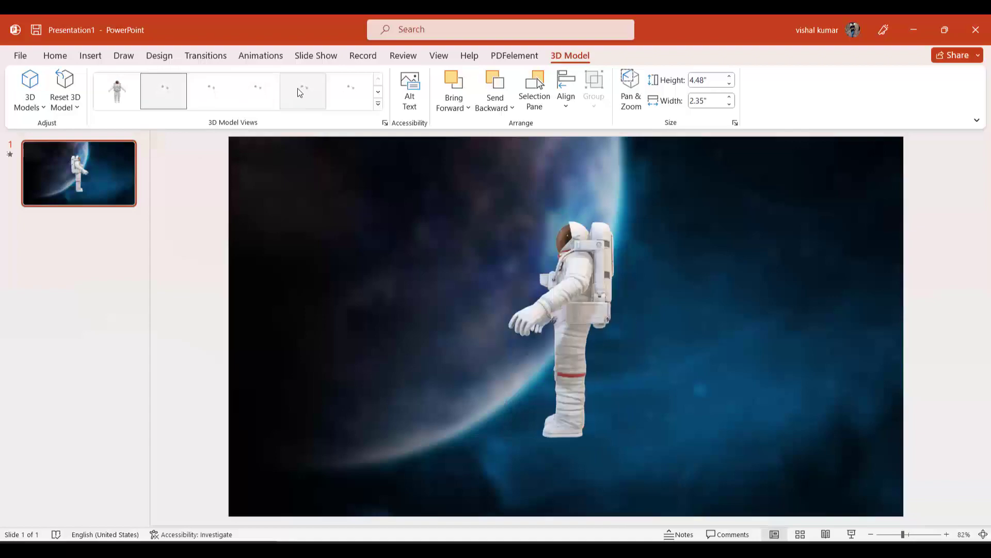
pyautogui.click(117, 91)
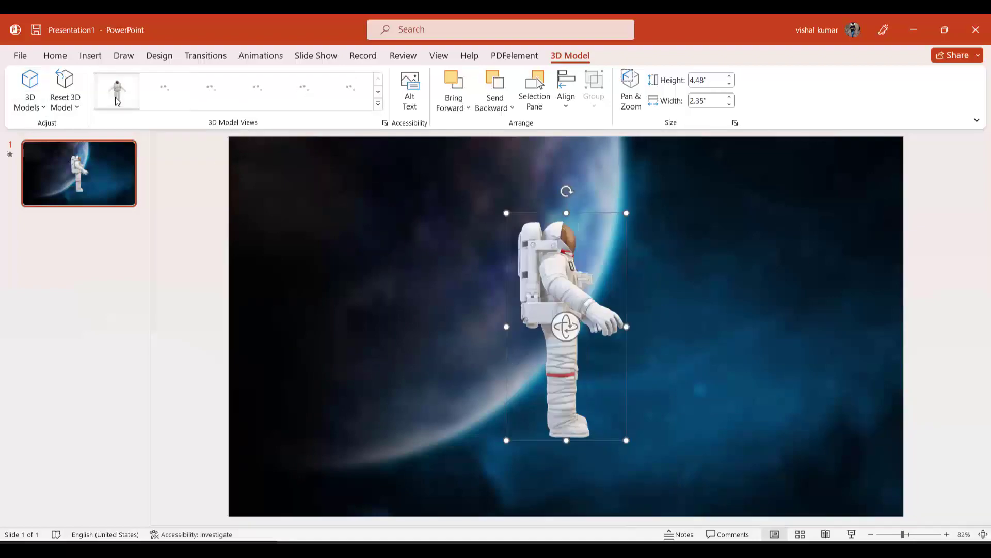
# Step: Shrink the astronaut and centre it near the top of the slide
pyautogui.moveTo(570, 385)
pyautogui.mouseDown()
pyautogui.moveTo(561, 313)
pyautogui.moveTo(564, 321)
pyautogui.mouseUp()
pyautogui.hotkey('ctrl', 'z')
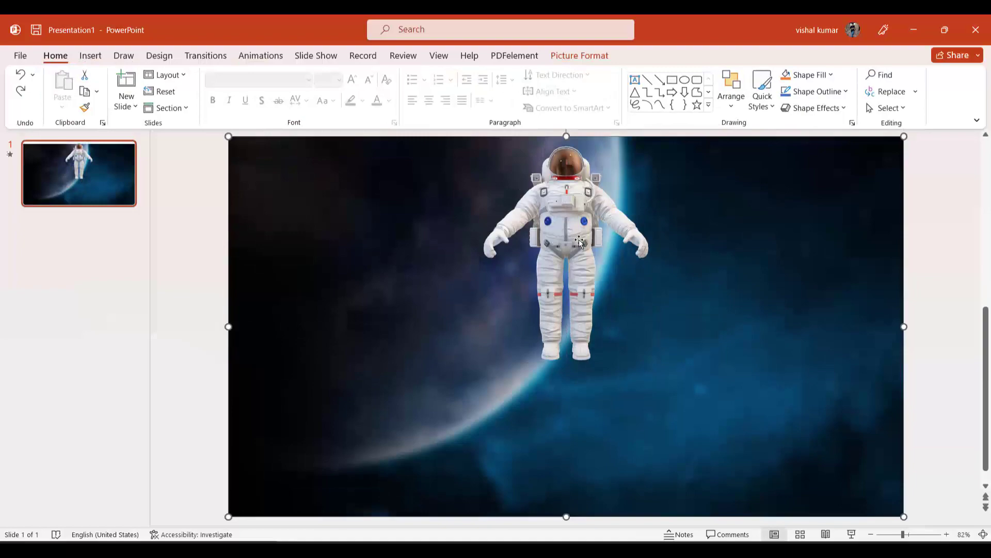
pyautogui.click(606, 303)
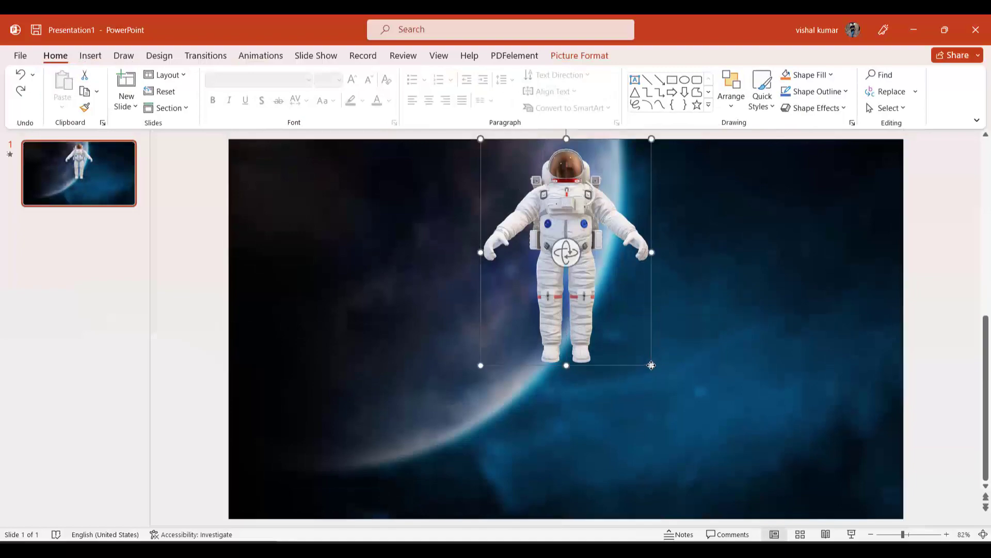
pyautogui.moveTo(651, 365); pyautogui.dragTo(528, 207)
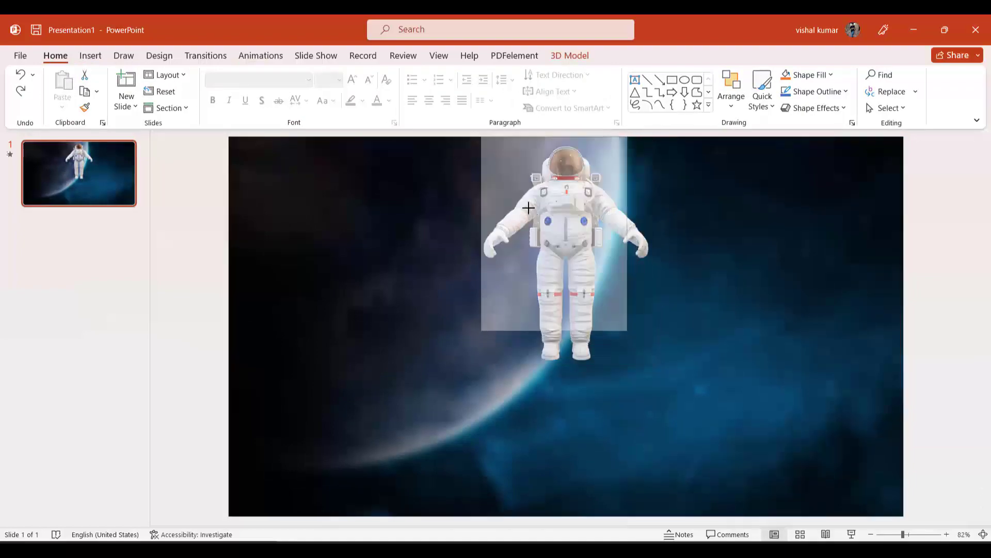
pyautogui.moveTo(587, 239); pyautogui.dragTo(566, 220)
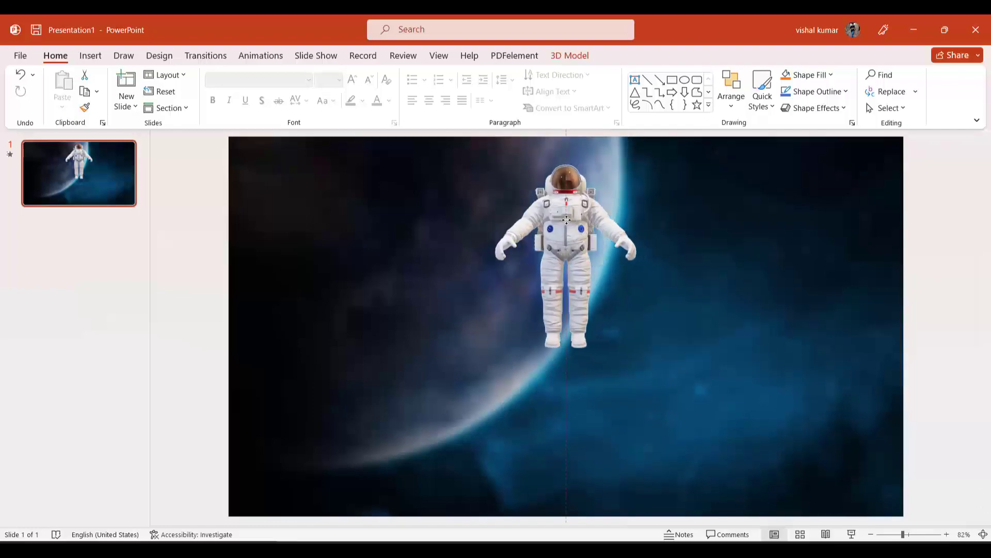
pyautogui.moveTo(567, 220); pyautogui.dragTo(566, 221)
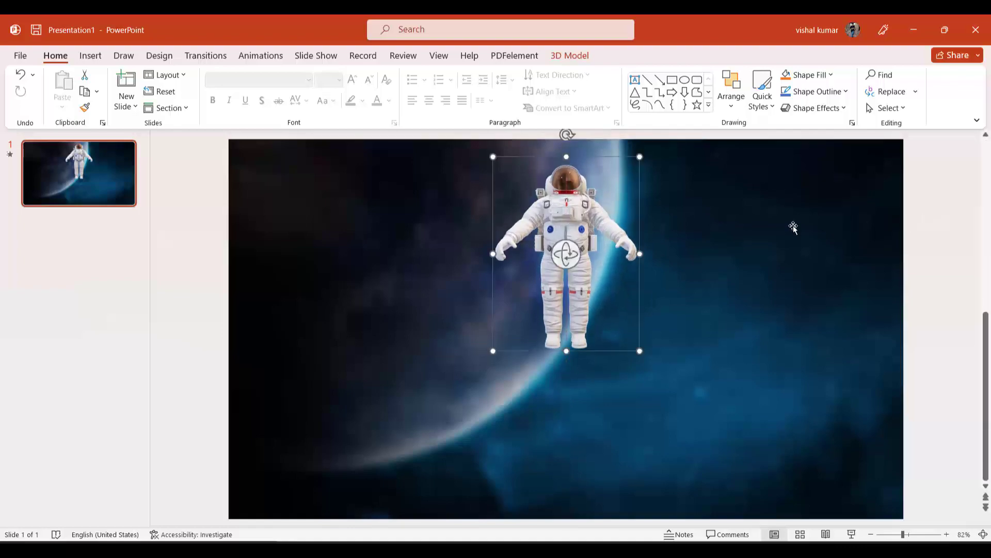
# Step: Add a text box below the astronaut reading SPACE in white
pyautogui.click(87, 60)
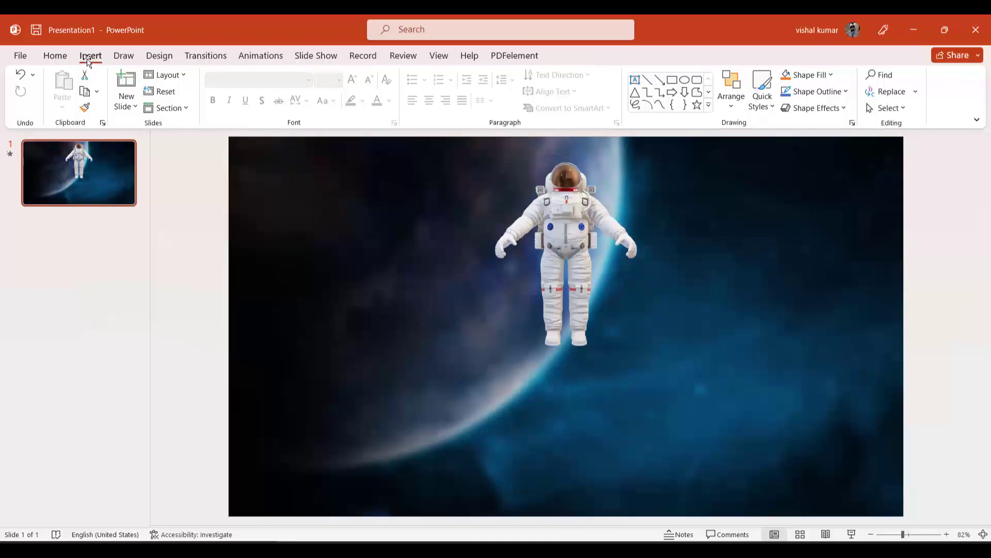
pyautogui.click(597, 107)
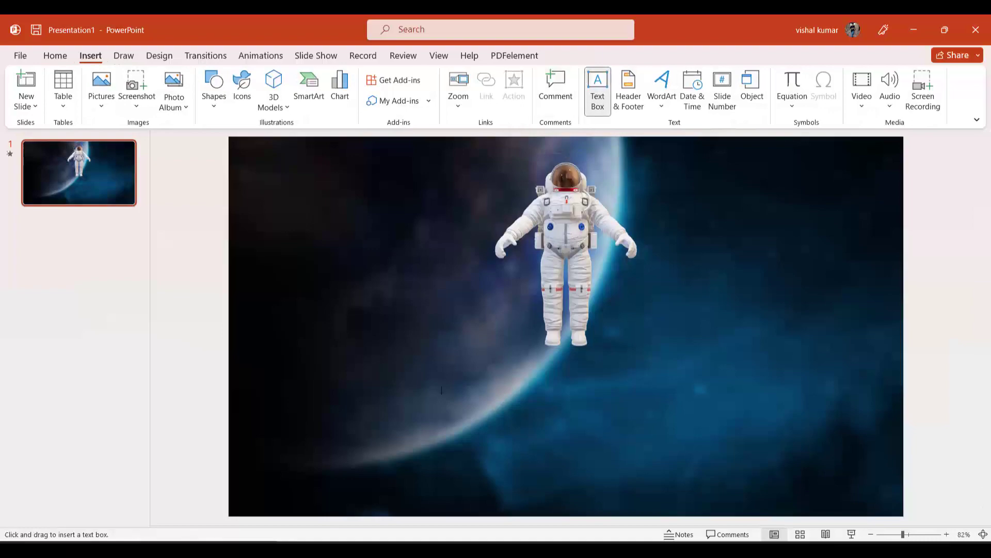
pyautogui.moveTo(442, 387); pyautogui.dragTo(708, 453)
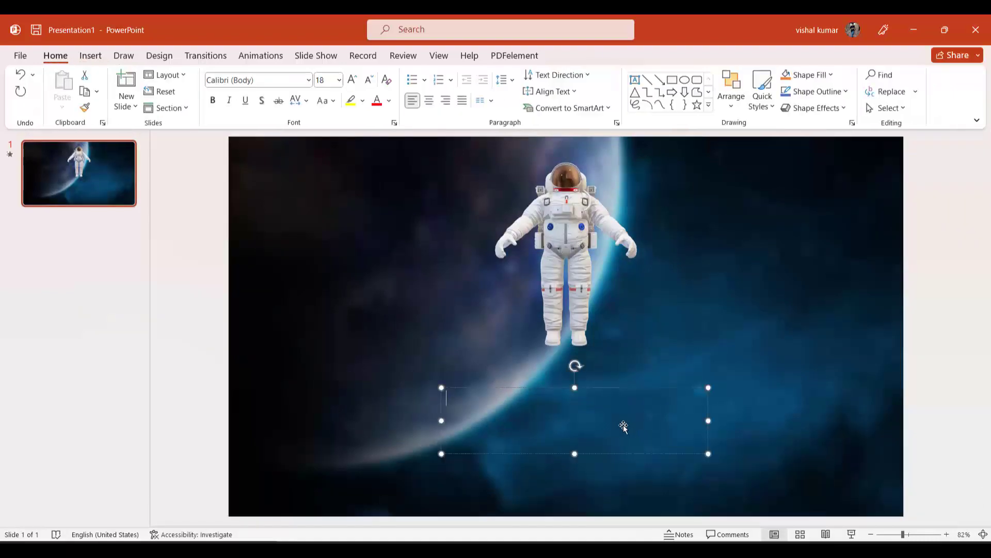
pyautogui.write('SPACE')
pyautogui.hotkey('ctrl', 'a')
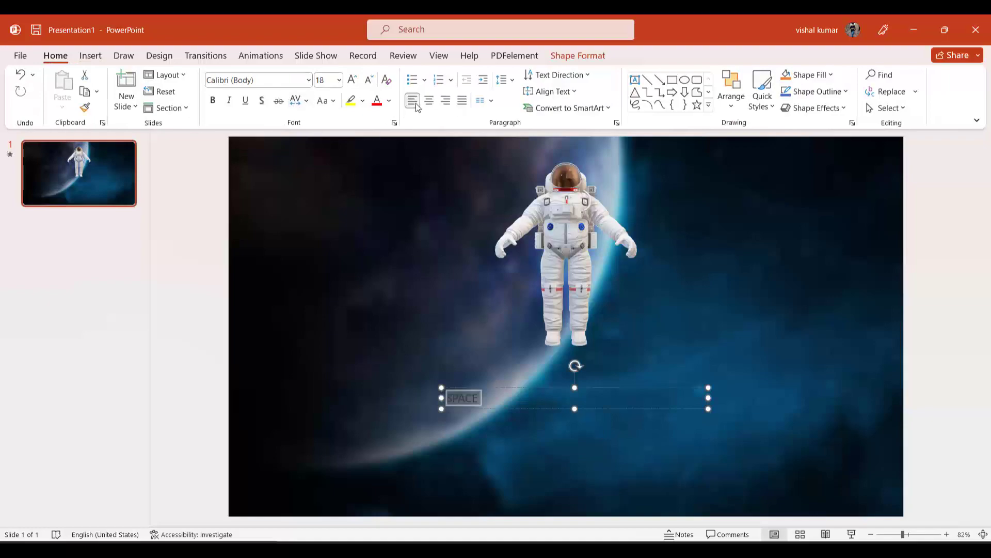
pyautogui.click(389, 101)
pyautogui.click(375, 134)
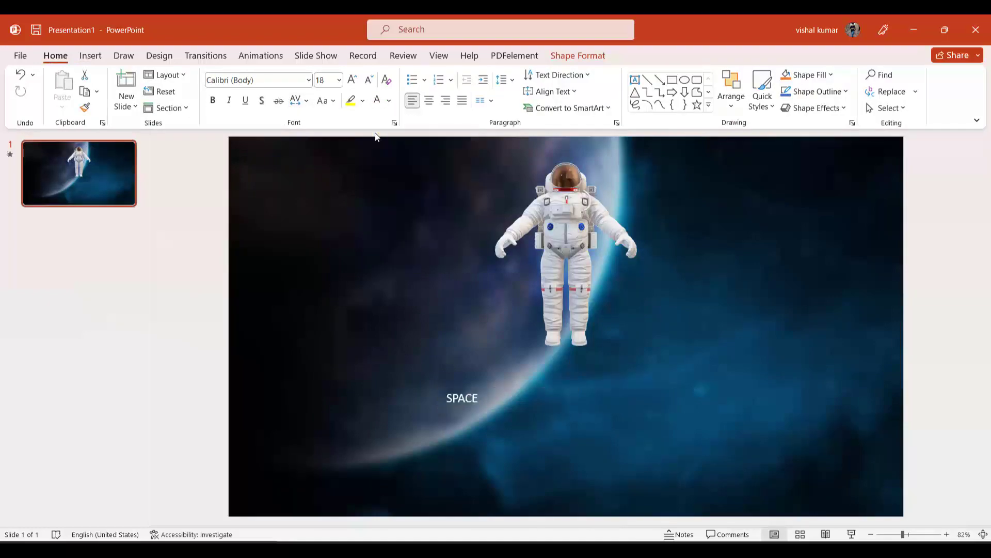
# Step: Make SPACE 80-pt bold Oswald, fit the box to the word, and centre it
pyautogui.click(296, 78)
pyautogui.write('Oswald')
pyautogui.press('Return')
pyautogui.click(354, 80)
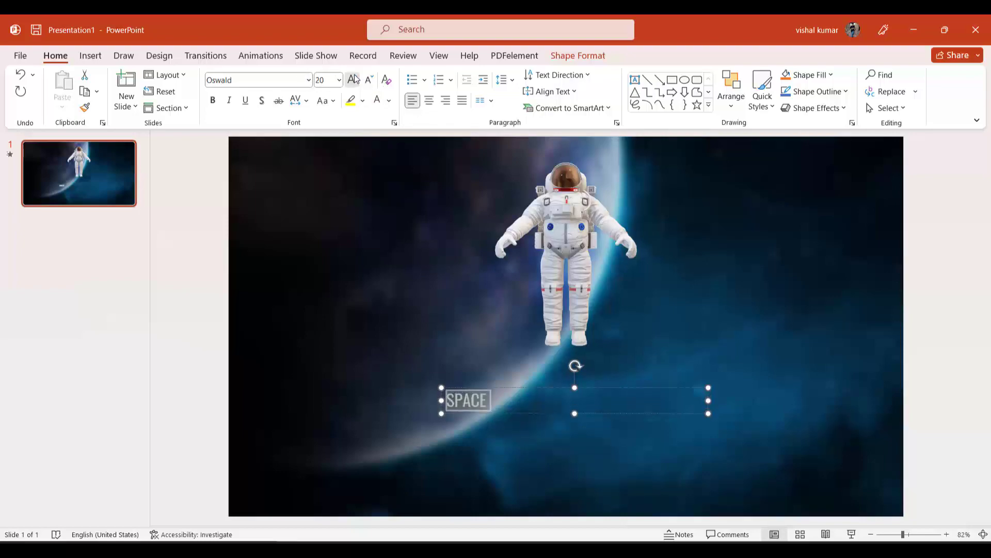
pyautogui.click(354, 78)
pyautogui.click(355, 79)
pyautogui.click(355, 79)
pyautogui.click(354, 78)
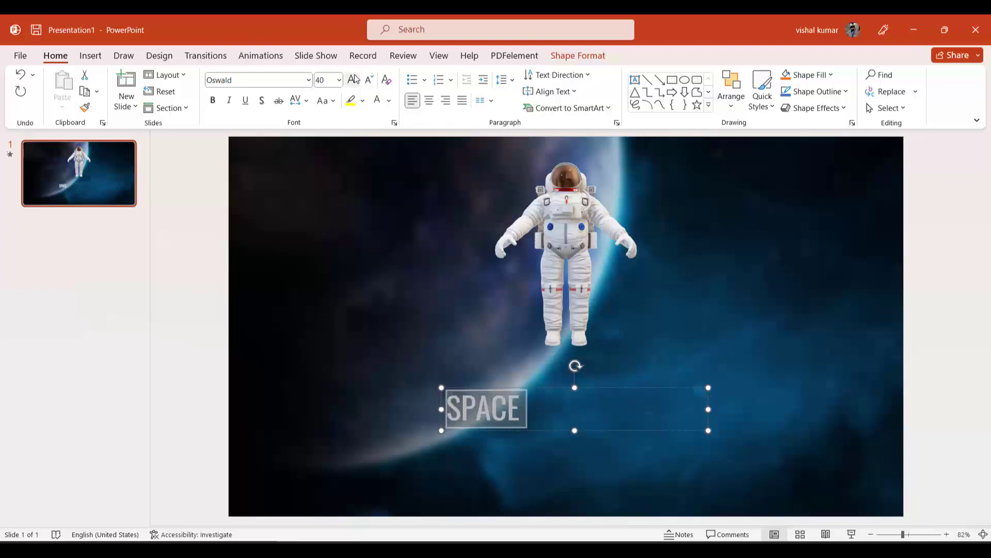
pyautogui.click(355, 78)
pyautogui.click(355, 79)
pyautogui.click(355, 79)
pyautogui.click(355, 79)
pyautogui.click(354, 78)
pyautogui.hotkey('ctrl', 'b')
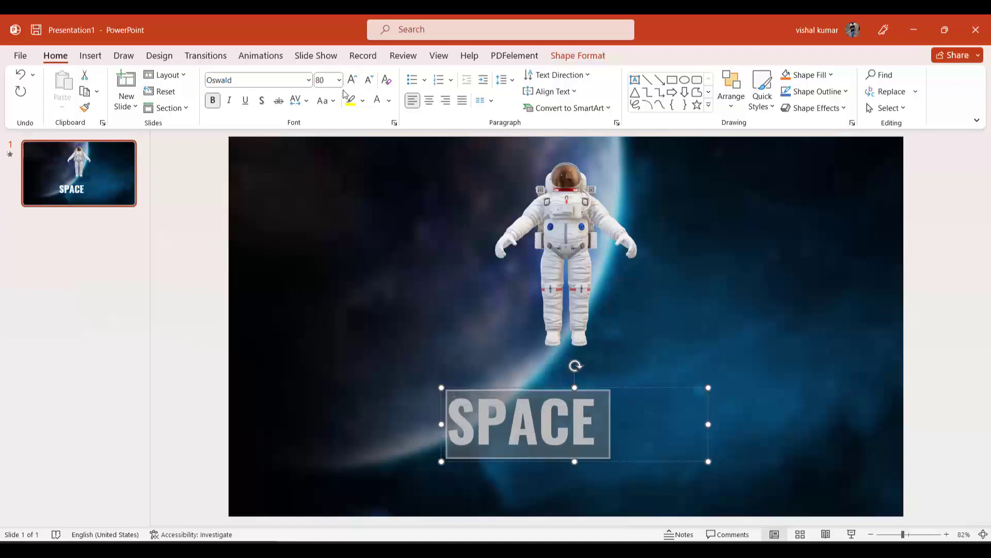
pyautogui.moveTo(708, 387); pyautogui.dragTo(615, 405)
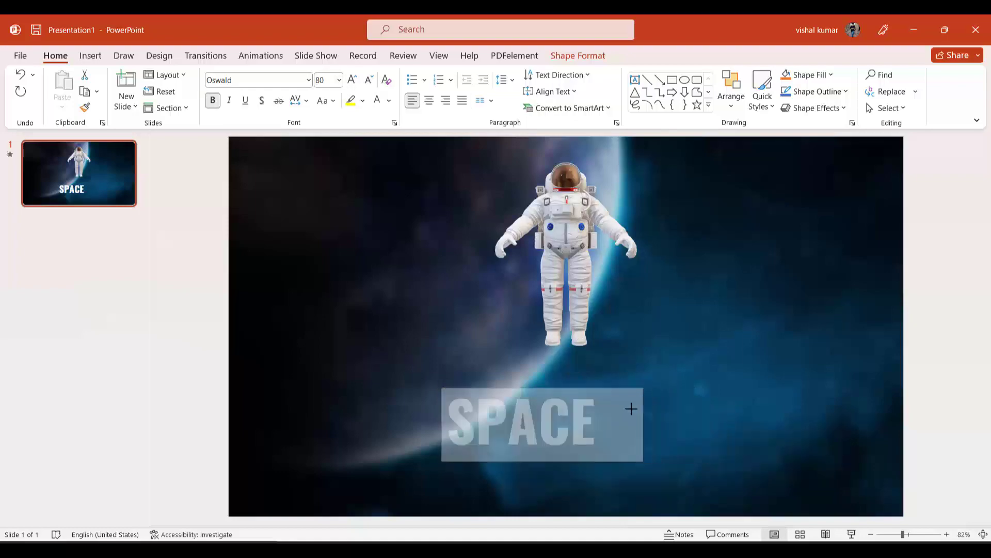
pyautogui.moveTo(589, 461)
pyautogui.mouseDown()
pyautogui.moveTo(630, 461)
pyautogui.moveTo(629, 440)
pyautogui.mouseUp()
# Step: On slide 2, turn the astronaut to the Left view and move it left
pyautogui.click(959, 303)
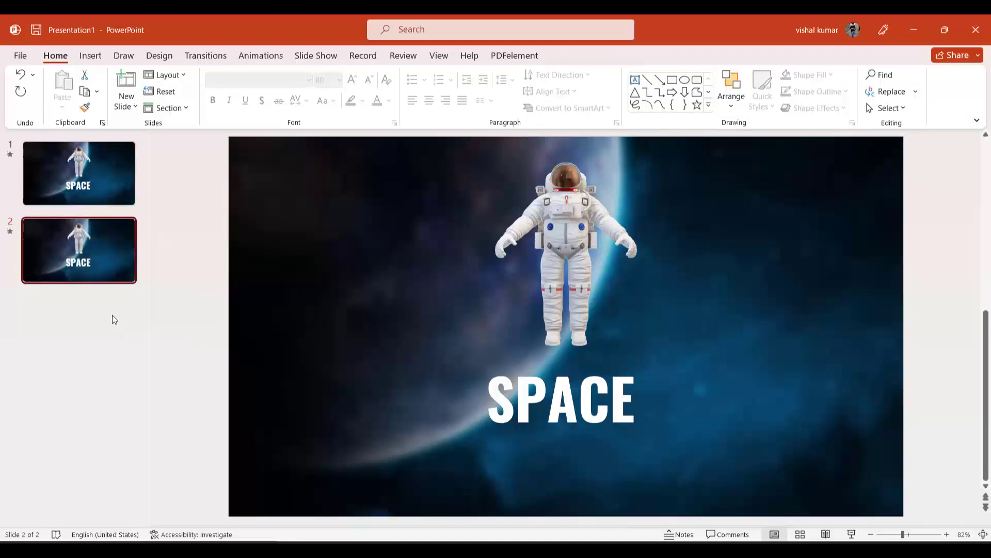
pyautogui.click(560, 213)
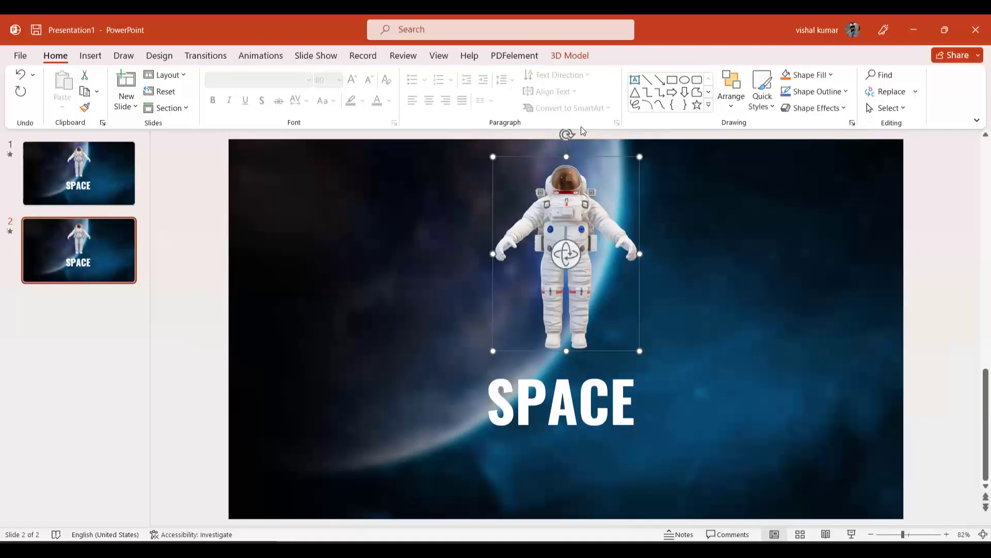
pyautogui.click(573, 57)
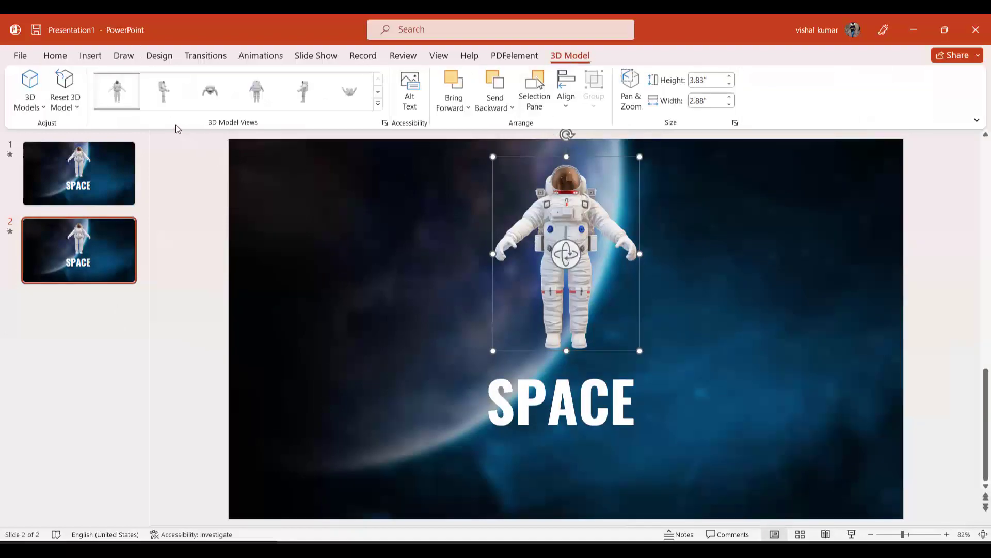
pyautogui.click(163, 91)
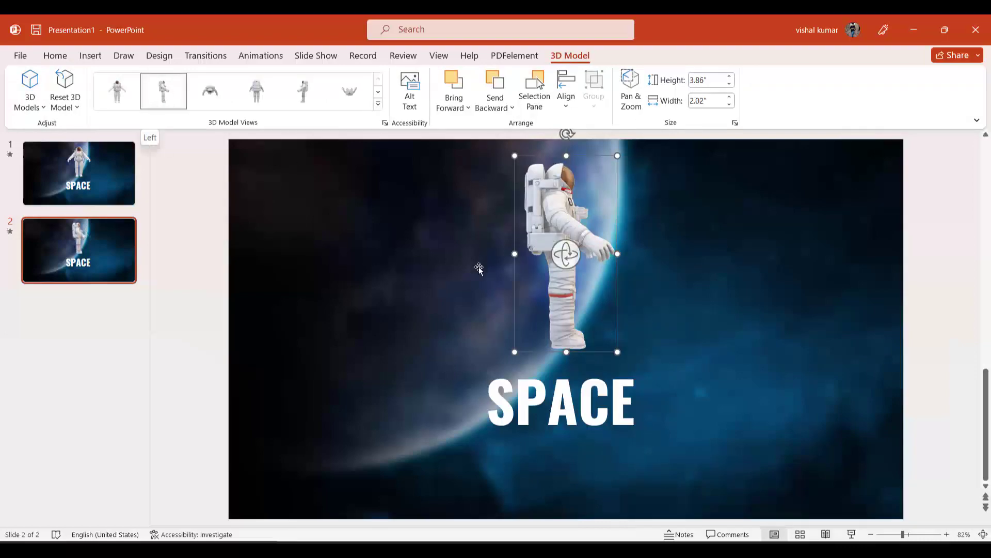
pyautogui.moveTo(566, 223); pyautogui.dragTo(352, 277)
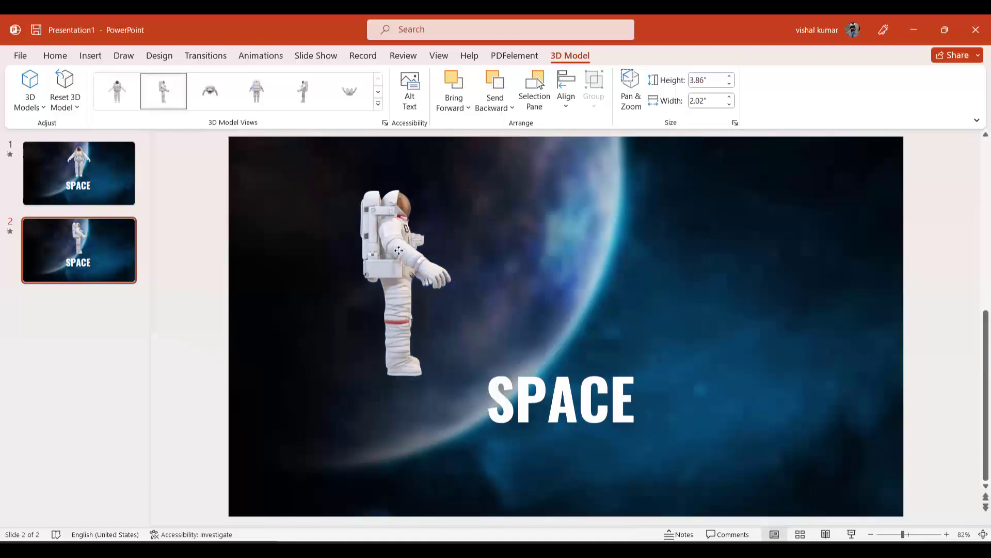
# Step: Move the title to the upper right and change its text to ABC
pyautogui.click(604, 413)
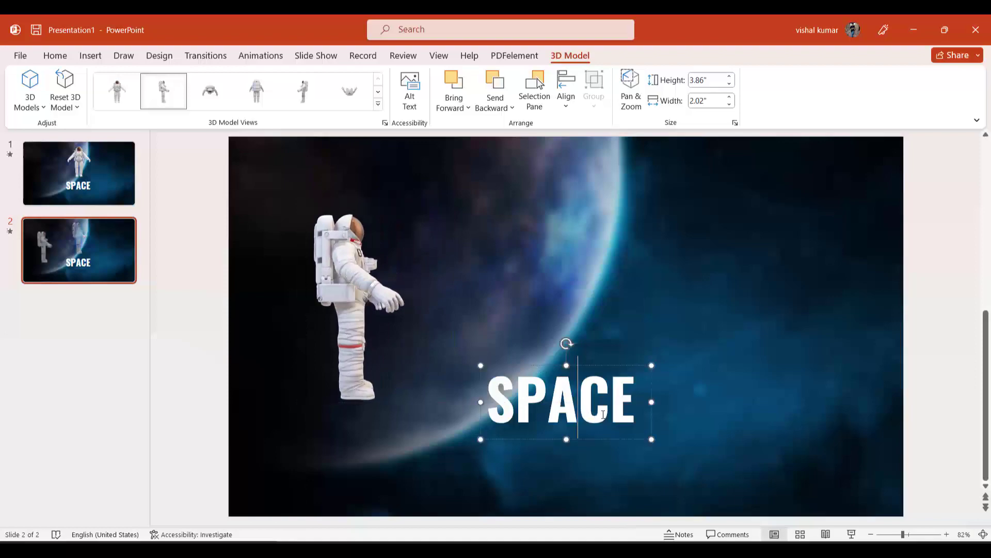
pyautogui.moveTo(619, 439)
pyautogui.mouseDown()
pyautogui.moveTo(620, 416)
pyautogui.moveTo(719, 229)
pyautogui.mouseUp()
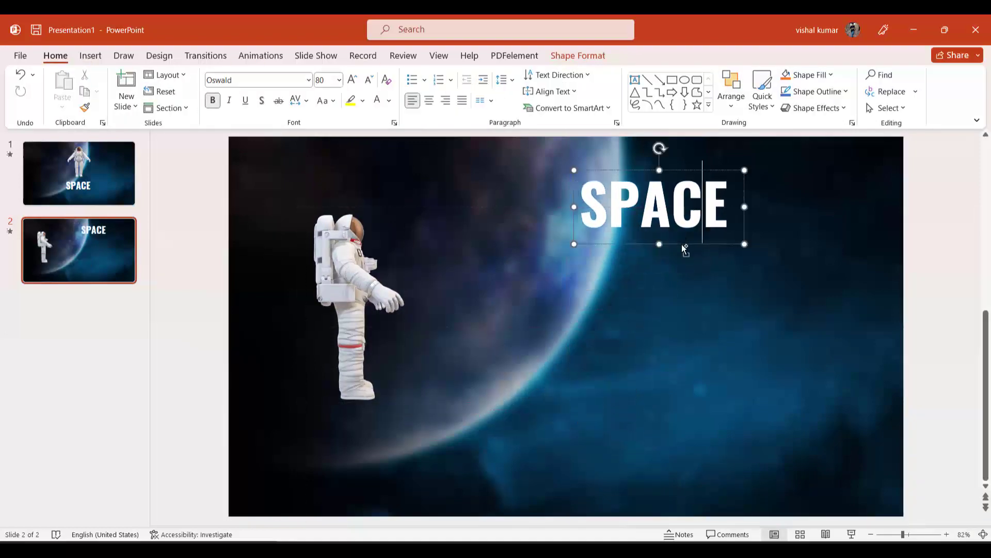
pyautogui.hotkey('ctrl', 'a')
pyautogui.write('ABC')
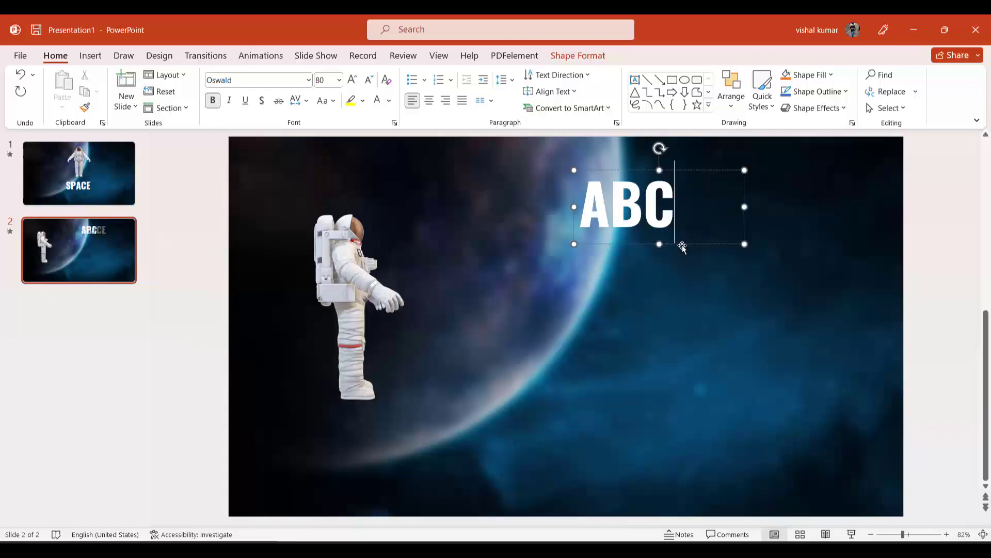
pyautogui.click(944, 226)
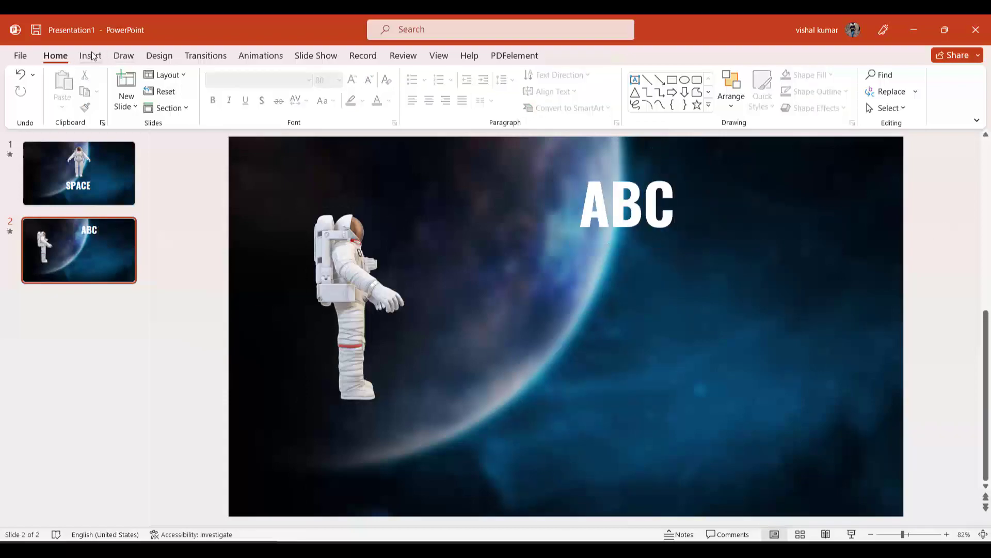
# Step: Add a text box below the ABC title reading 'DSCSXC BCHJSAS CH BCHJX CX' in white
pyautogui.click(90, 55)
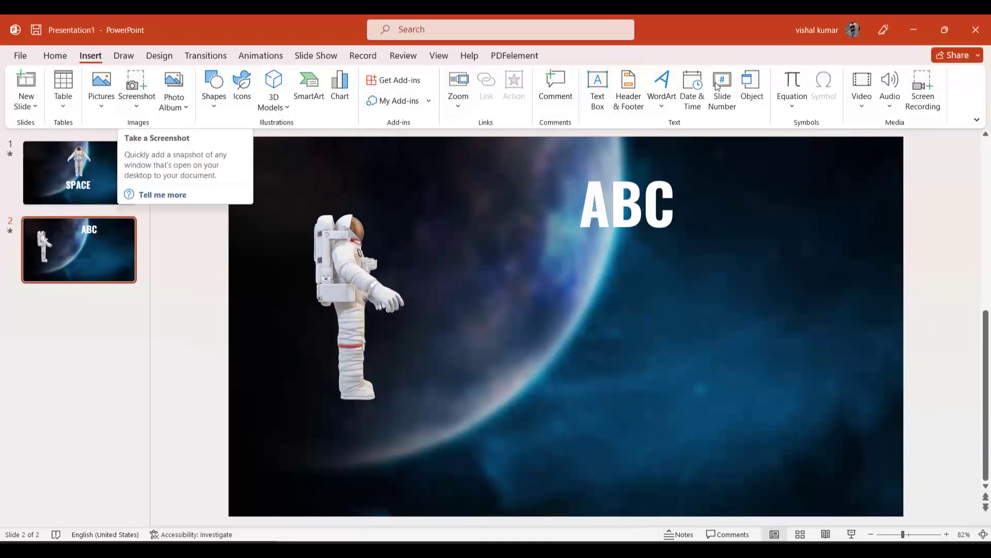
pyautogui.click(596, 93)
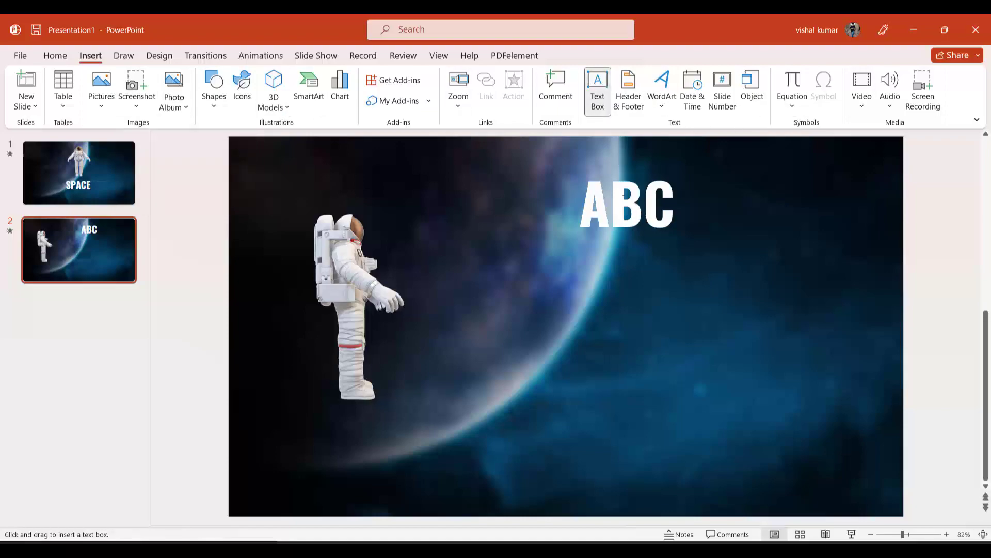
pyautogui.moveTo(531, 267); pyautogui.dragTo(772, 334)
pyautogui.write('DSCSXC BCHJSAS CH BCHJX CX')
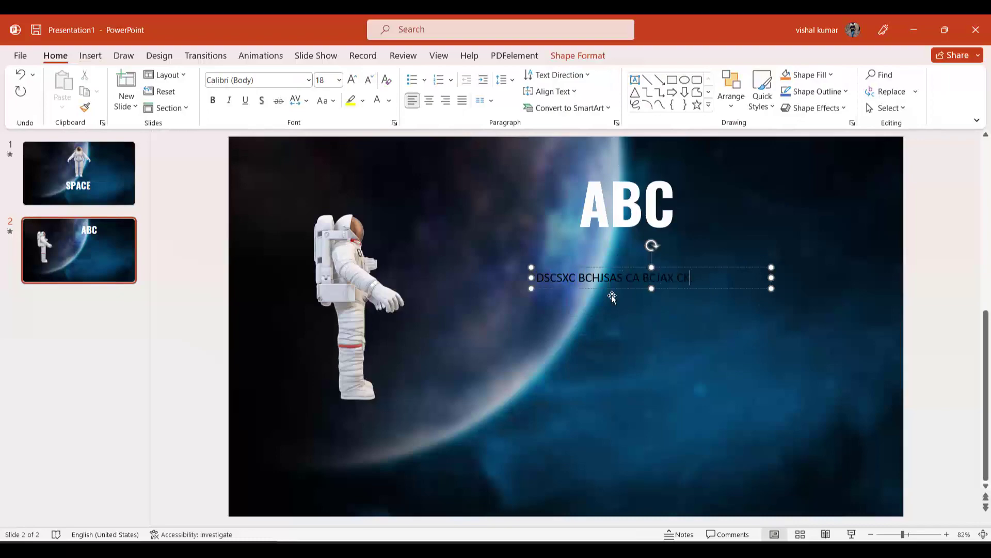
pyautogui.hotkey('ctrl', 'a')
pyautogui.click(377, 100)
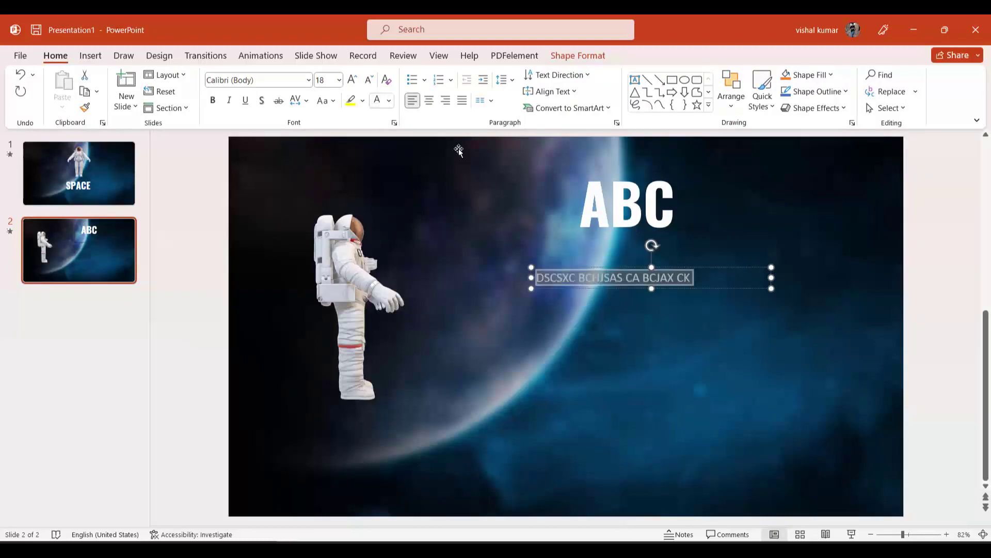
# Step: Narrow the text box and add two more lines, 'FDDBCVCXVCX' and 'CXVVX'
pyautogui.moveTo(772, 278); pyautogui.dragTo(749, 278)
pyautogui.press('Return')
pyautogui.write('FDDBCVCXVCX')
pyautogui.press('Return')
pyautogui.write('CXVVX')
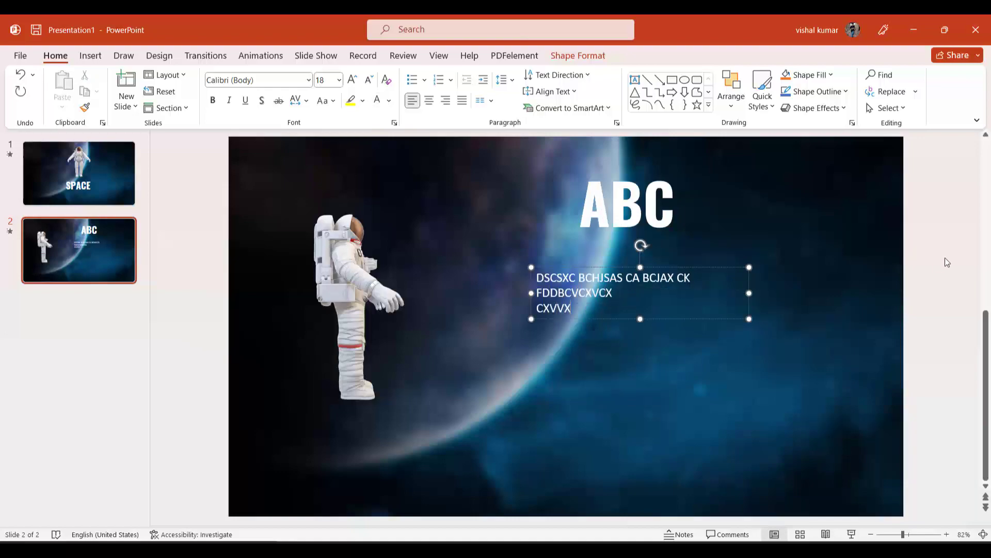
pyautogui.click(945, 258)
pyautogui.click(612, 292)
pyautogui.click(910, 288)
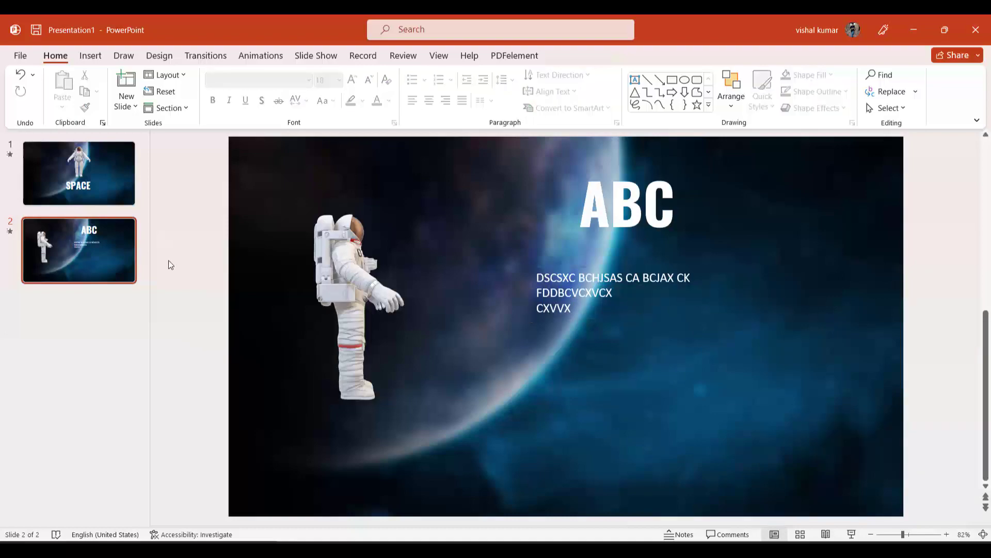
# Step: Apply the Morph transition to the SPACE title slide
pyautogui.click(107, 184)
pyautogui.click(116, 232)
pyautogui.click(101, 187)
pyautogui.click(111, 243)
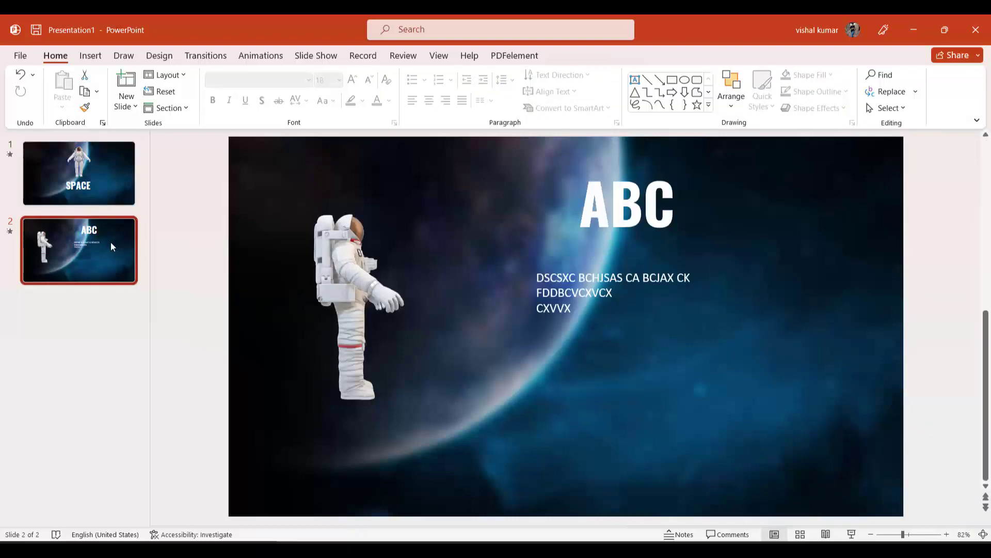
pyautogui.click(110, 184)
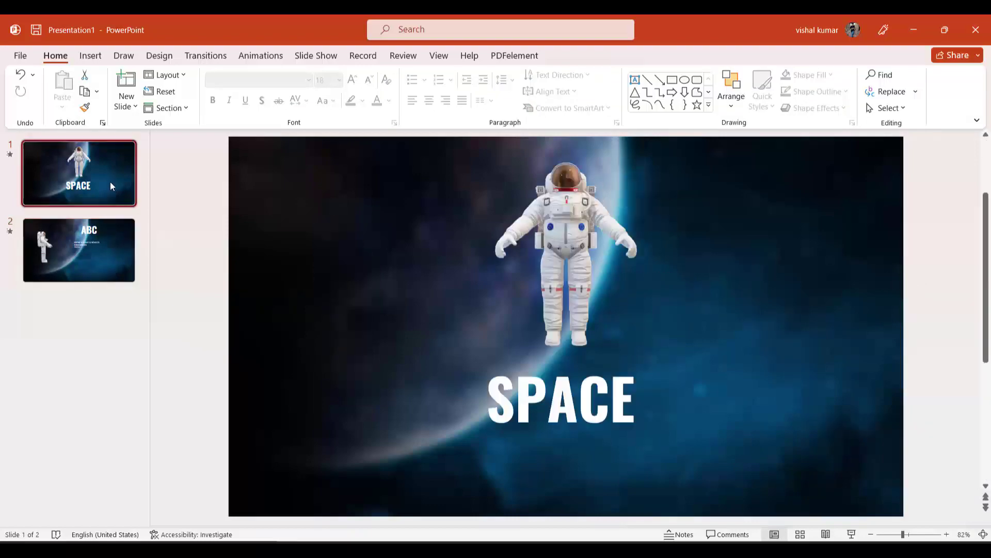
pyautogui.click(225, 54)
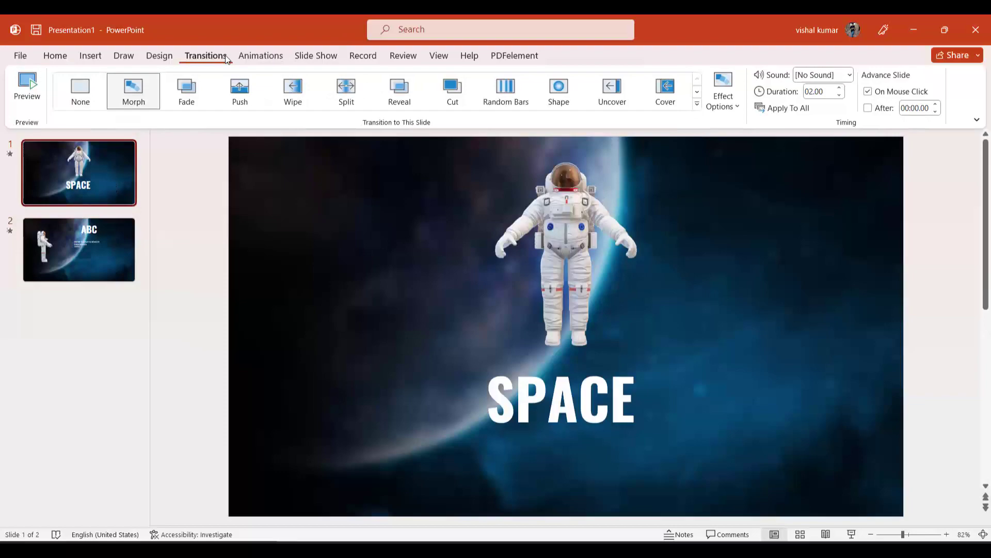
pyautogui.click(126, 91)
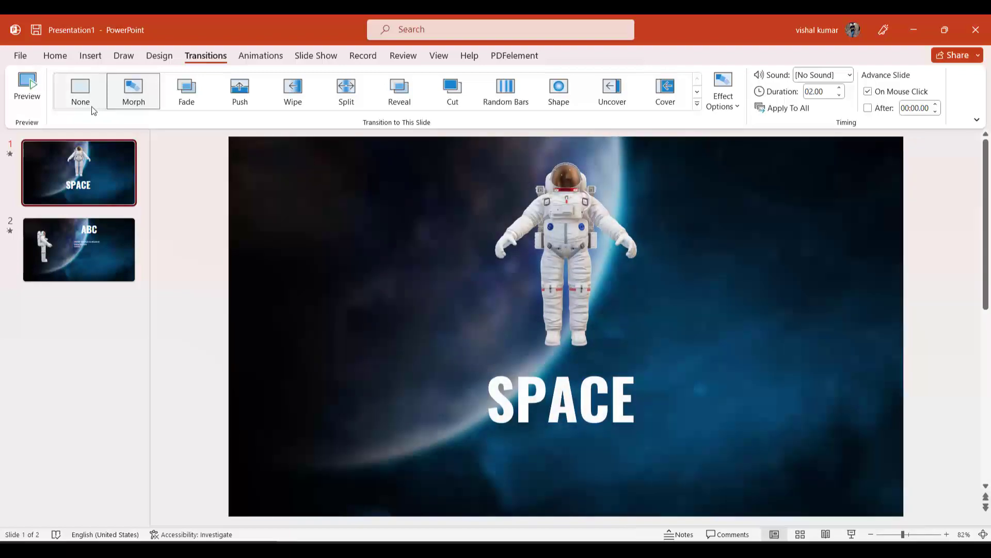
# Step: Play the slide show from the ABC slide, then exit it
pyautogui.click(95, 241)
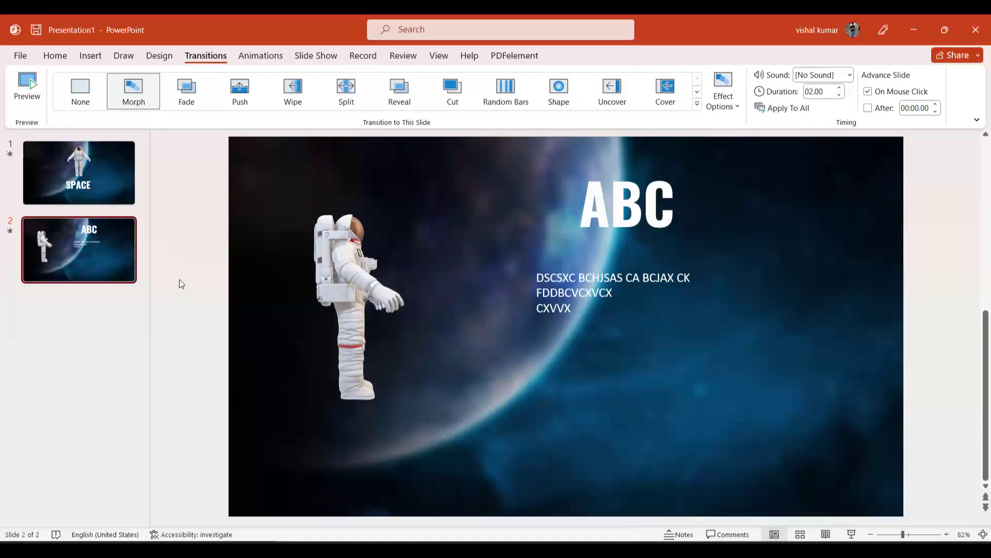
pyautogui.click(850, 534)
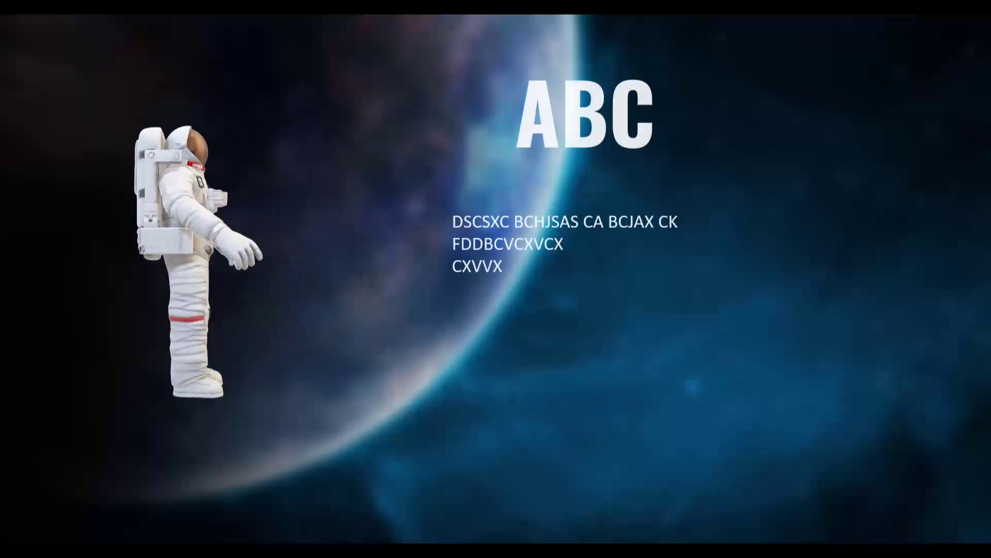
pyautogui.press('Escape')
# Step: Duplicate the ABC slide as slide 3, moving title and body text left and the astronaut right
pyautogui.click(77, 274)
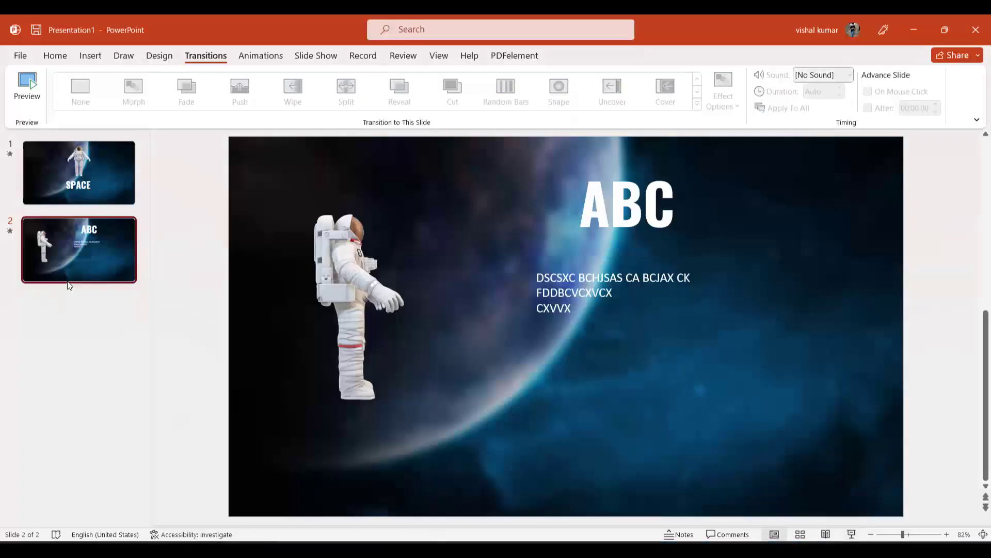
pyautogui.hotkey('ctrl', 'm')
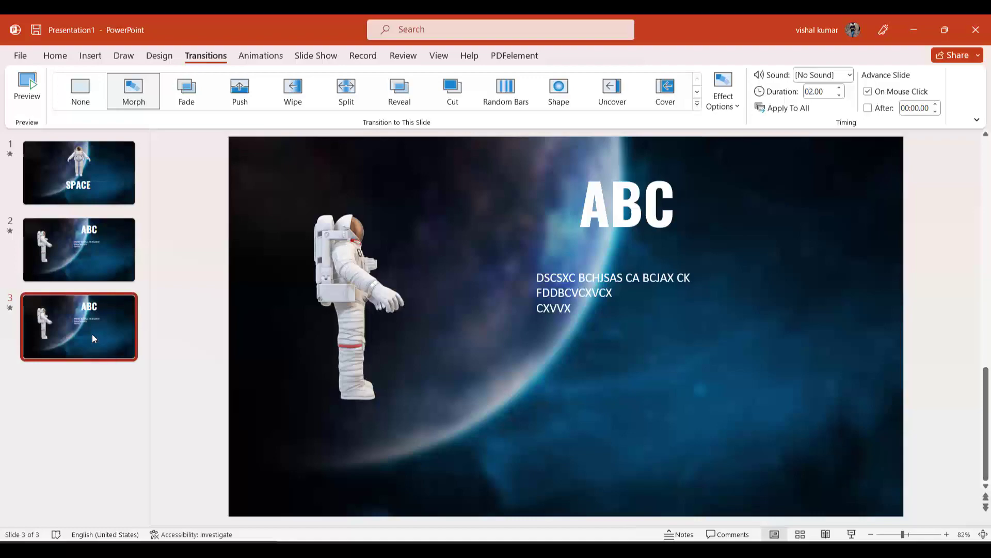
pyautogui.click(602, 264)
pyautogui.click(625, 273)
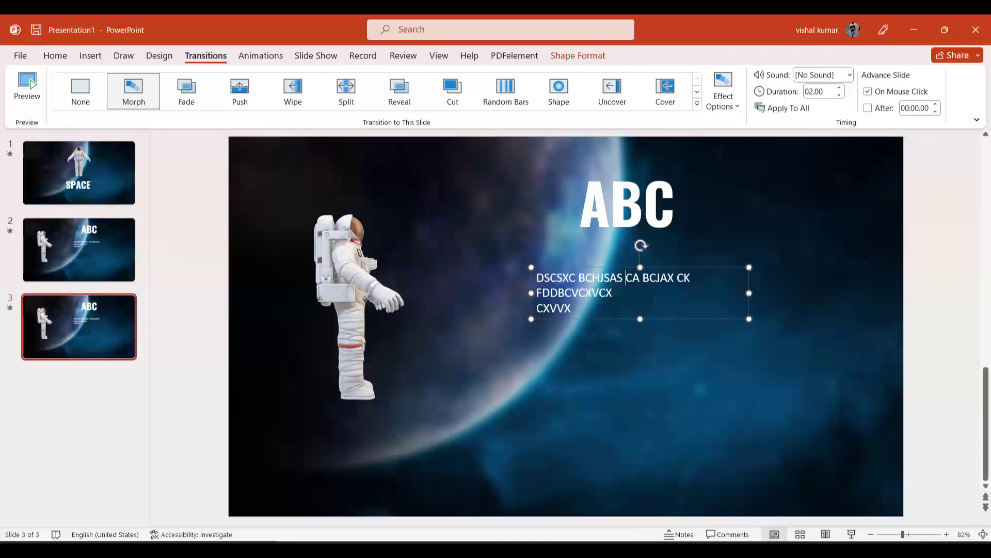
pyautogui.moveTo(660, 321); pyautogui.dragTo(433, 321)
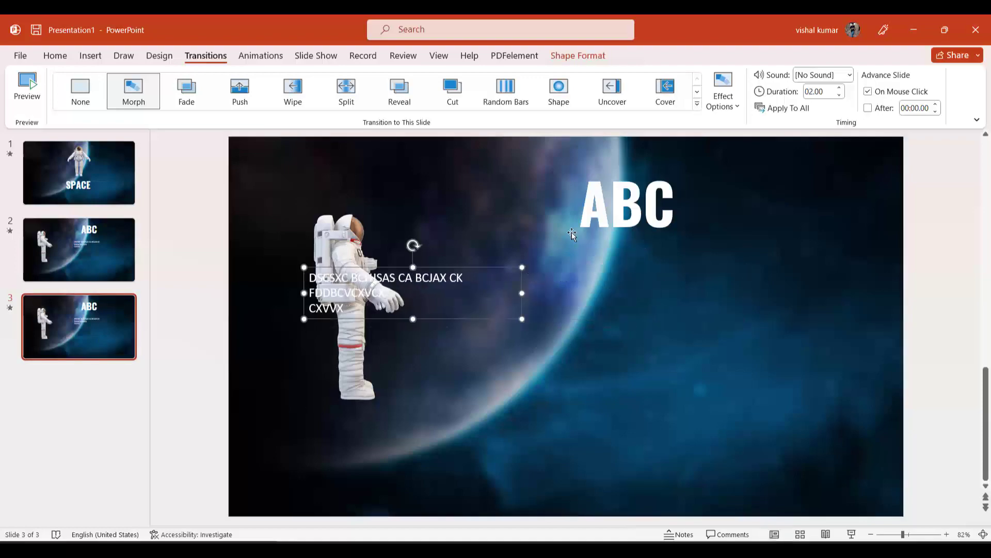
pyautogui.click(611, 207)
pyautogui.moveTo(649, 248)
pyautogui.mouseDown()
pyautogui.moveTo(378, 270)
pyautogui.moveTo(396, 269)
pyautogui.mouseUp()
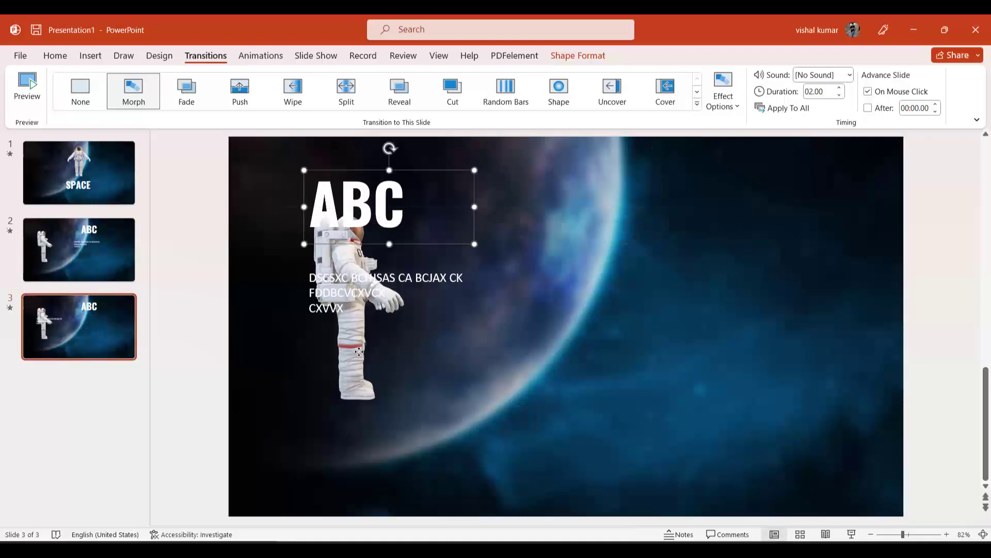
pyautogui.click(351, 325)
pyautogui.moveTo(351, 325); pyautogui.dragTo(764, 326)
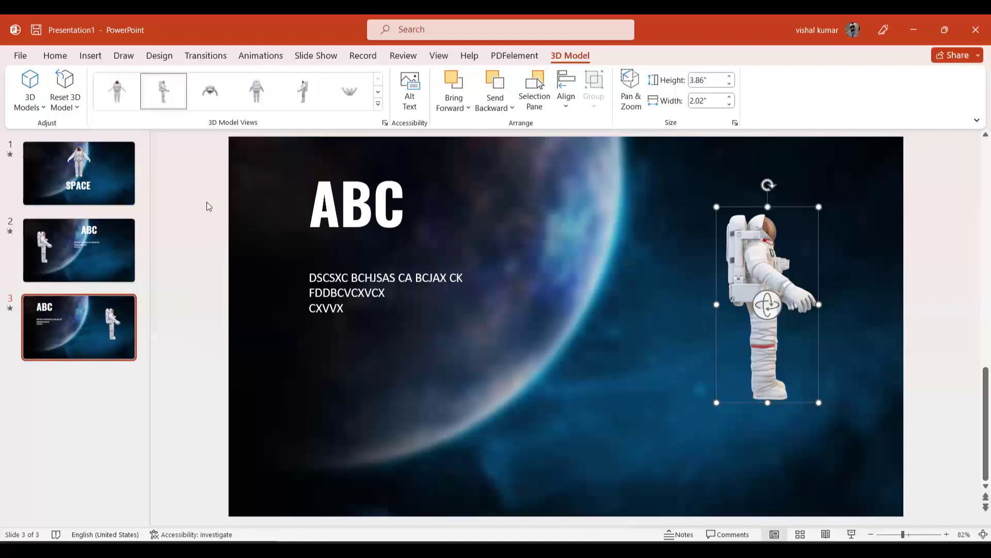
# Step: Turn the astronaut to the fifth 3D model view, nudge it left, and preview Morph
pyautogui.click(304, 93)
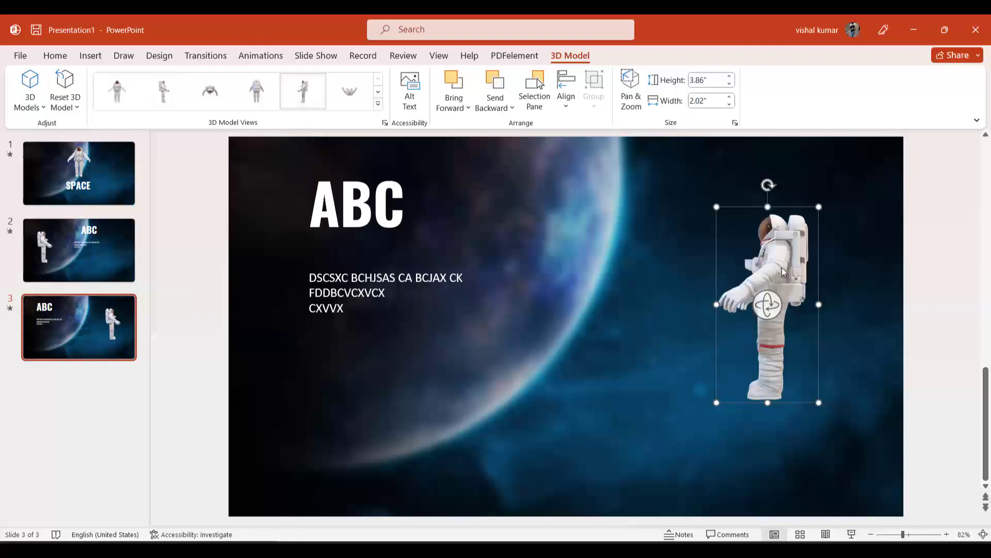
pyautogui.moveTo(785, 239); pyautogui.dragTo(710, 238)
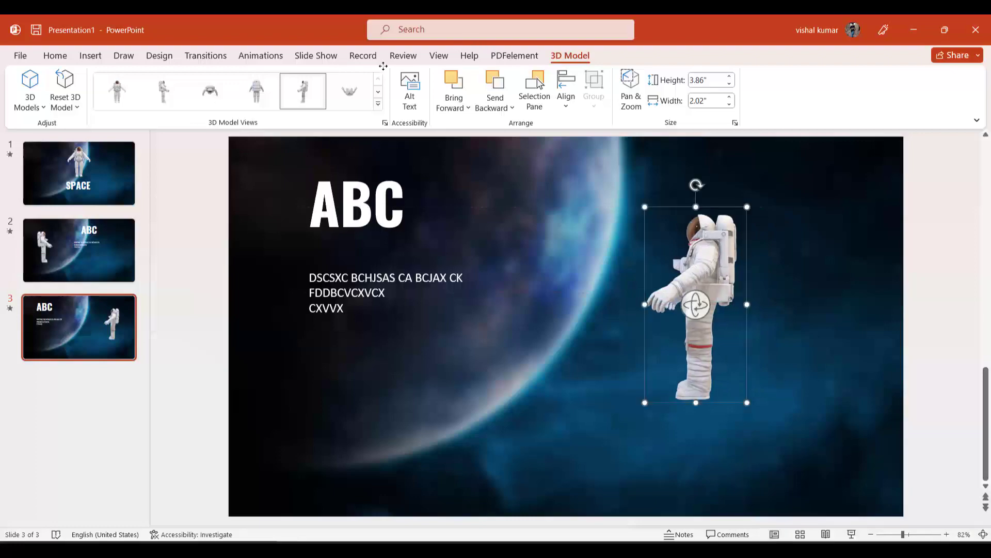
pyautogui.click(205, 56)
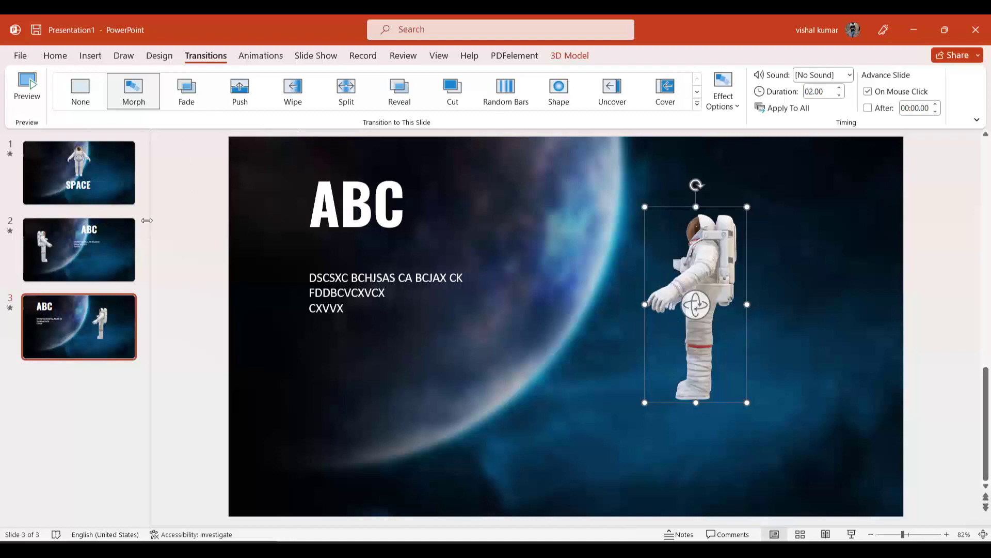
# Step: Duplicate slide 3 as slide 4 and select its astronaut
pyautogui.click(113, 342)
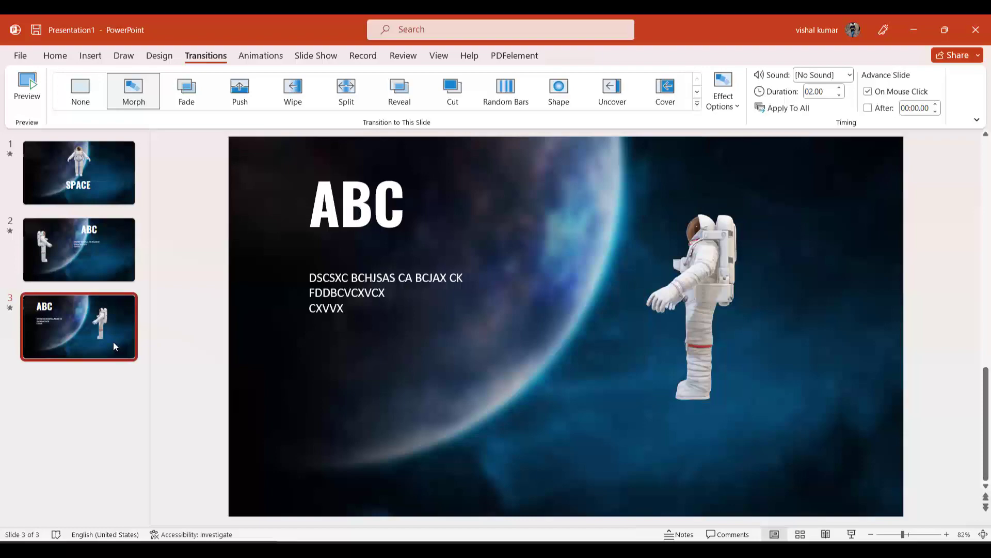
pyautogui.hotkey('ctrl', 'd')
pyautogui.click(687, 269)
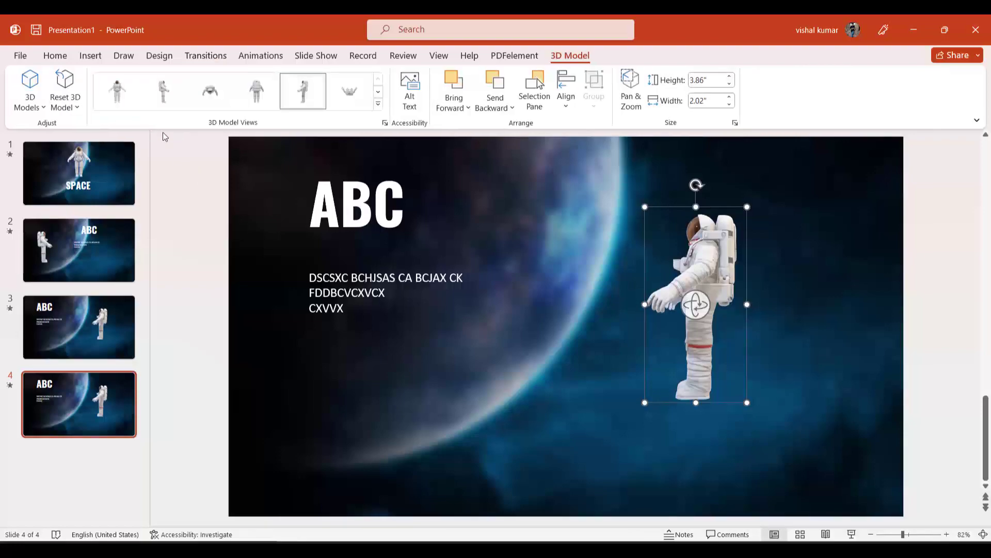
# Step: Turn slide 4's astronaut to the front view and enlarge it to 7.49 × 5.62 inches at the right edge
pyautogui.click(117, 91)
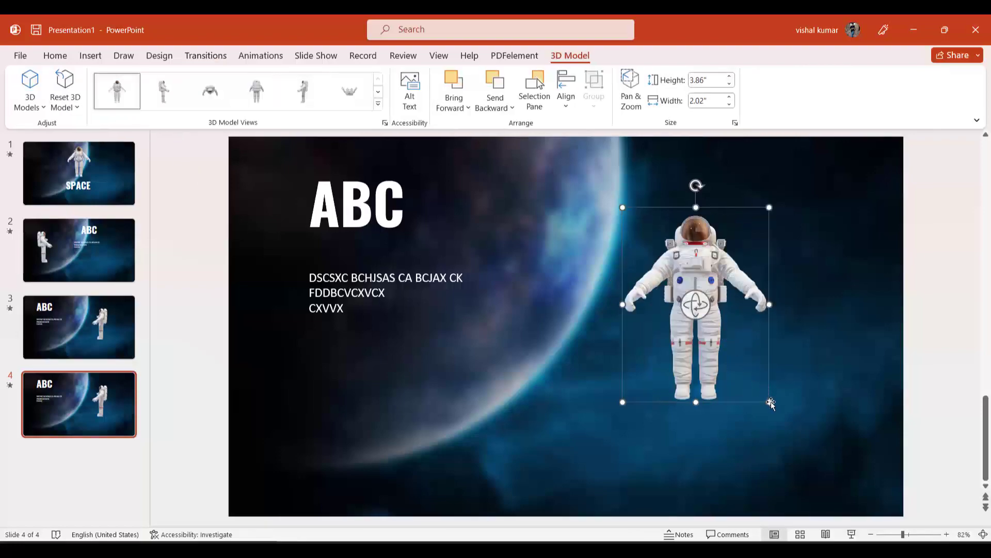
pyautogui.moveTo(770, 401); pyautogui.dragTo(827, 454)
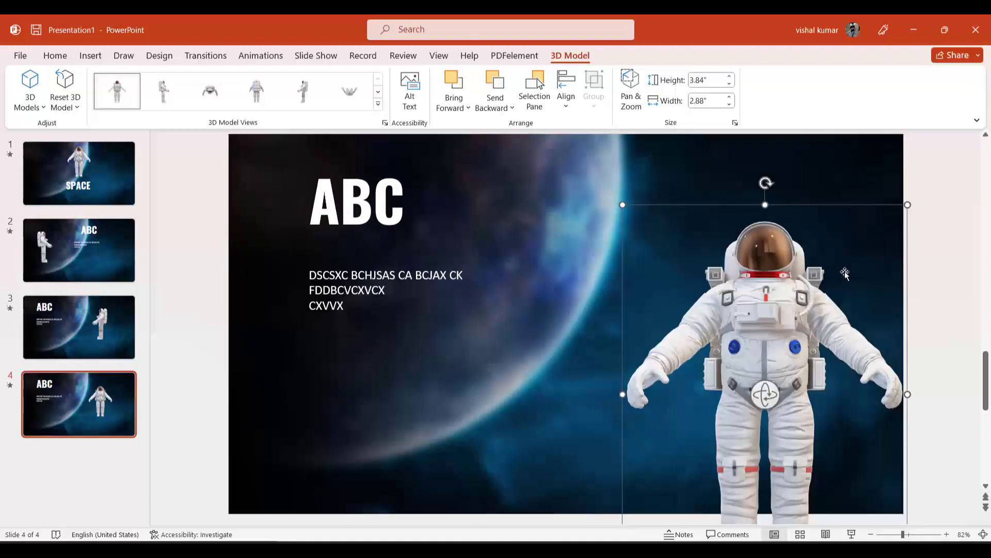
pyautogui.moveTo(896, 243); pyautogui.dragTo(906, 285)
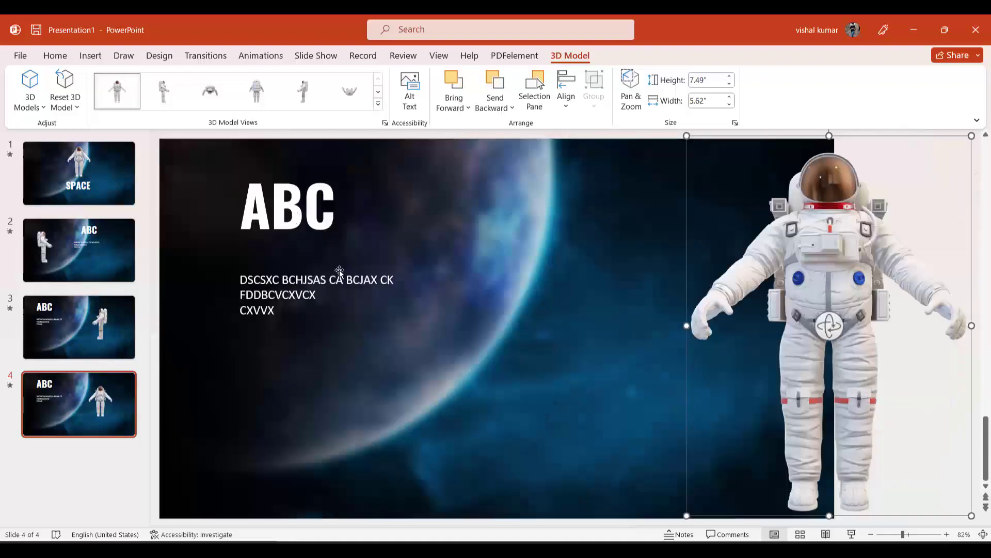
pyautogui.click(308, 207)
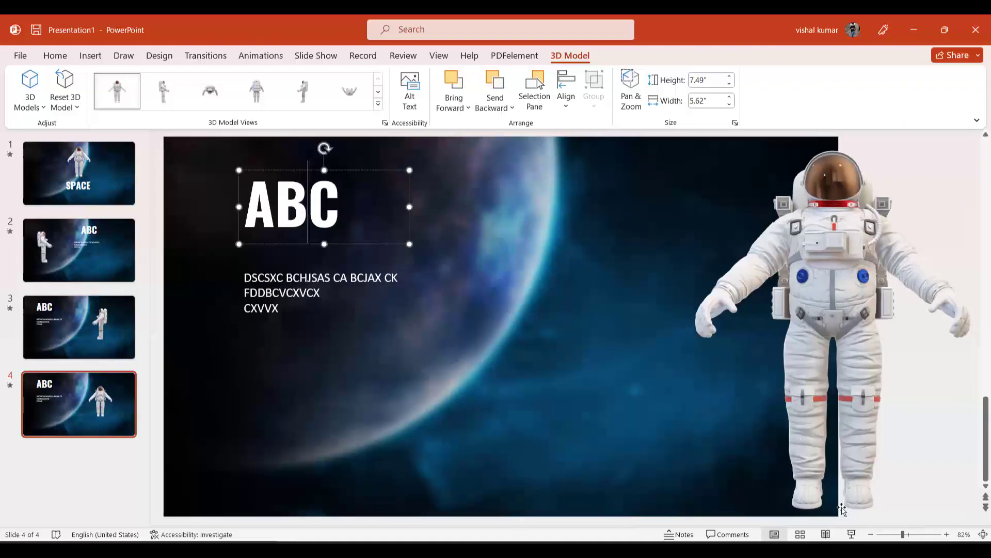
# Step: Preview Morph on slide 4, then play the show from slide 4 through slides 3 and 2 to SPACE
pyautogui.click(206, 55)
pyautogui.click(134, 91)
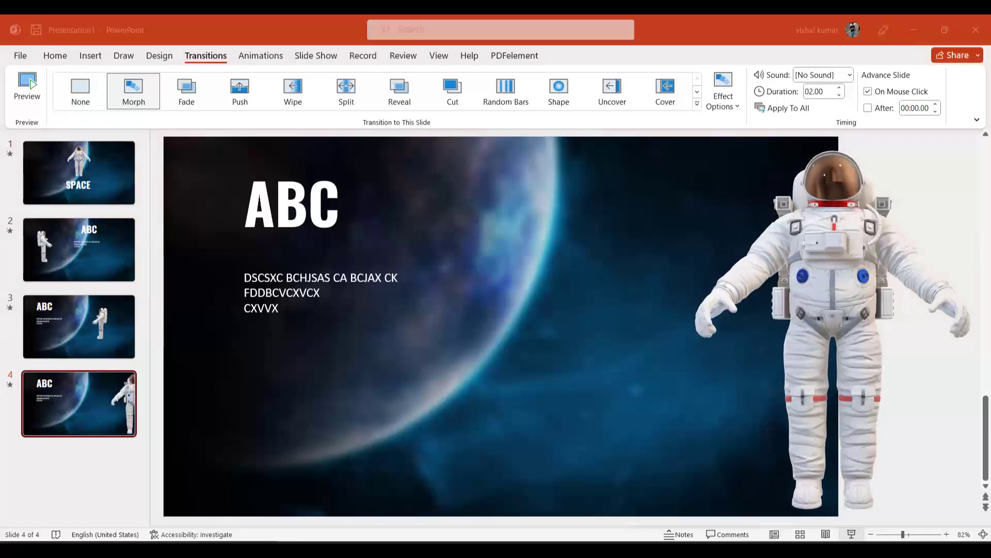
pyautogui.hotkey('shift', 'F5')
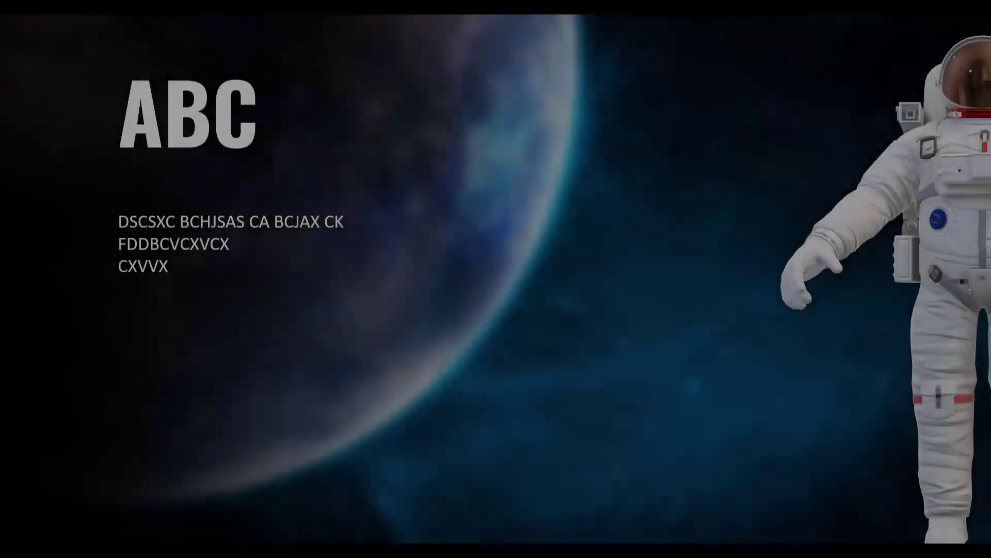
pyautogui.press('Right')
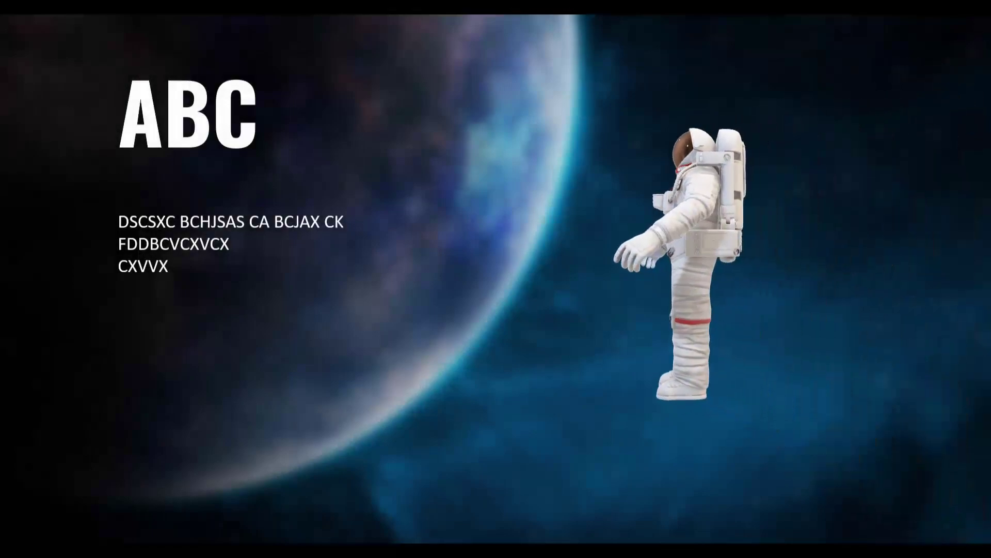
pyautogui.press('Right')
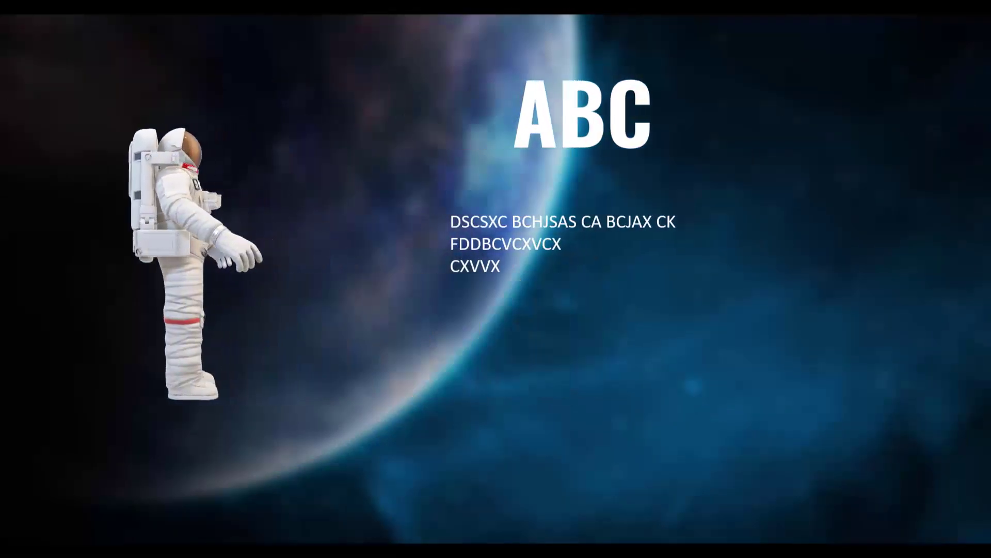
pyautogui.press('Right')
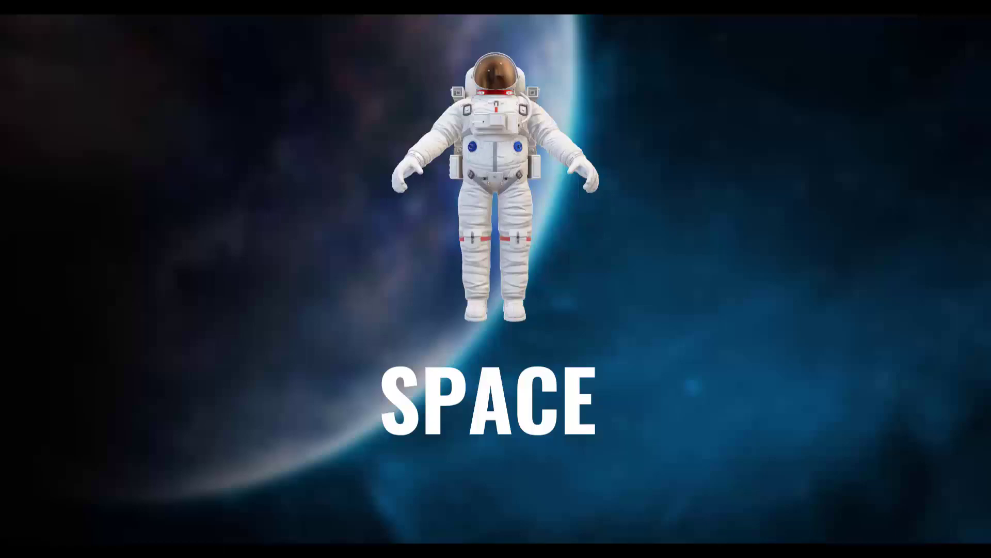
pyautogui.press('Escape')
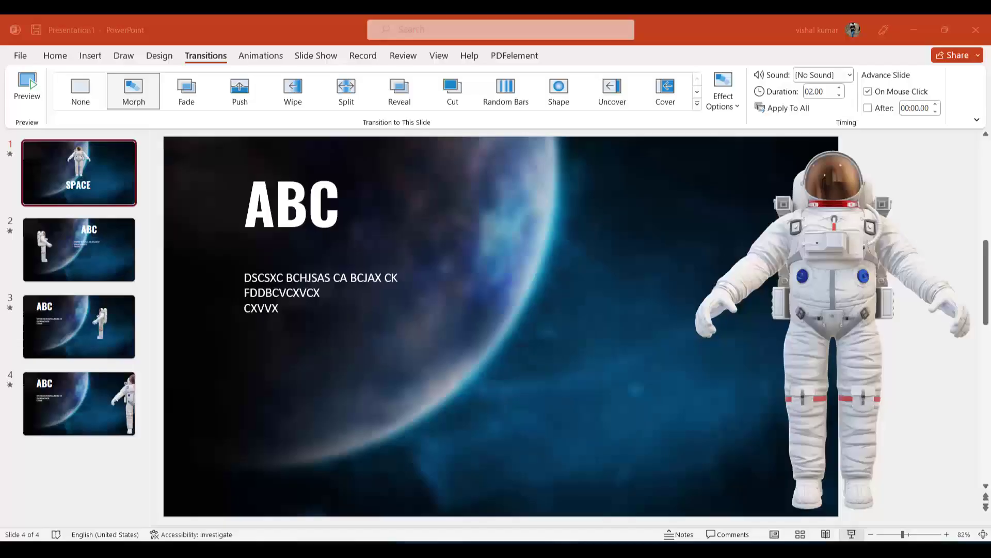